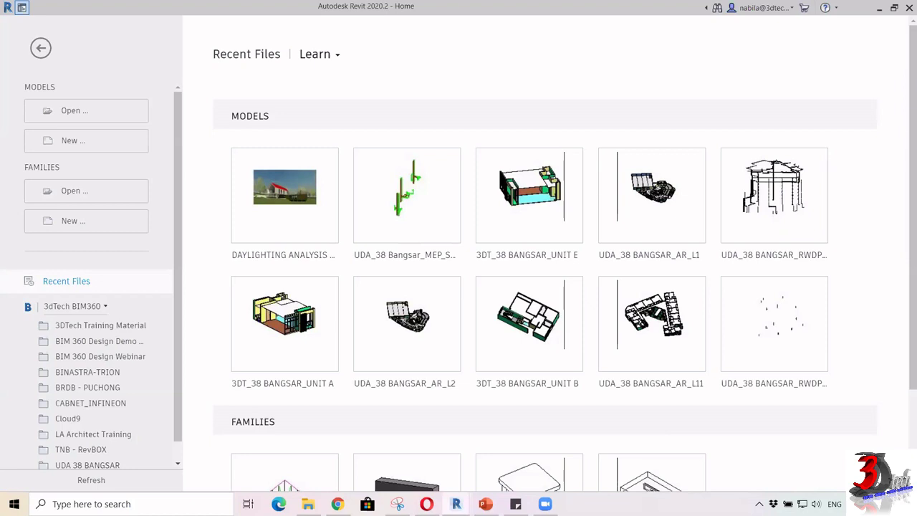
Switch to the INSIGHT ANALYSIS project and close all of its open views.
mouse_move(456, 503)
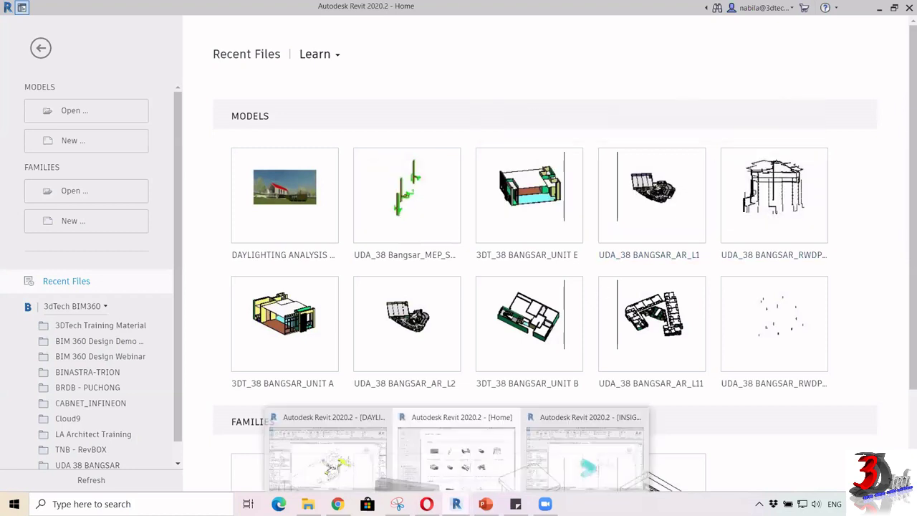
left_click(564, 460)
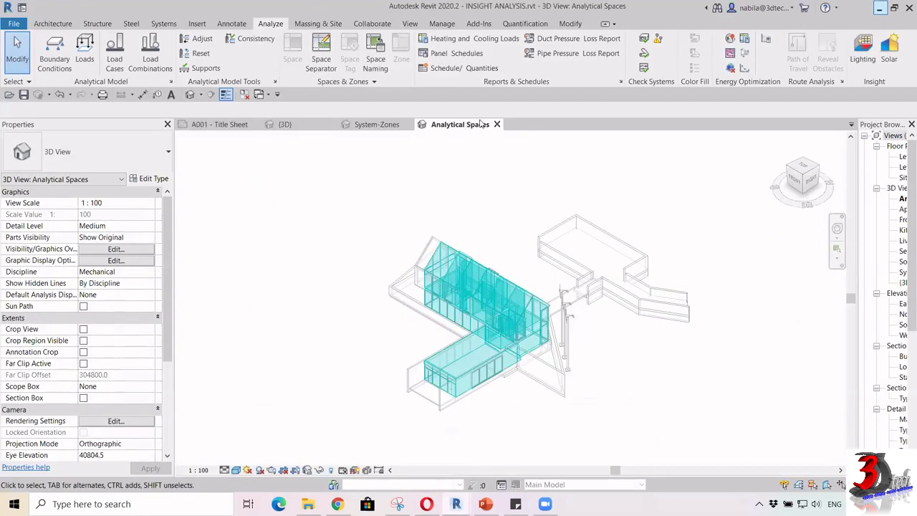
left_click(497, 124)
left_click(245, 95)
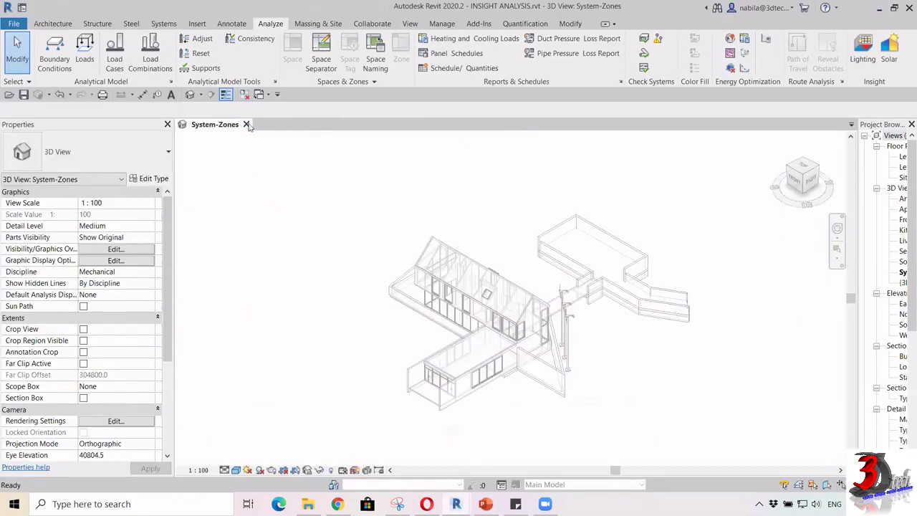
left_click(247, 125)
left_click(483, 261)
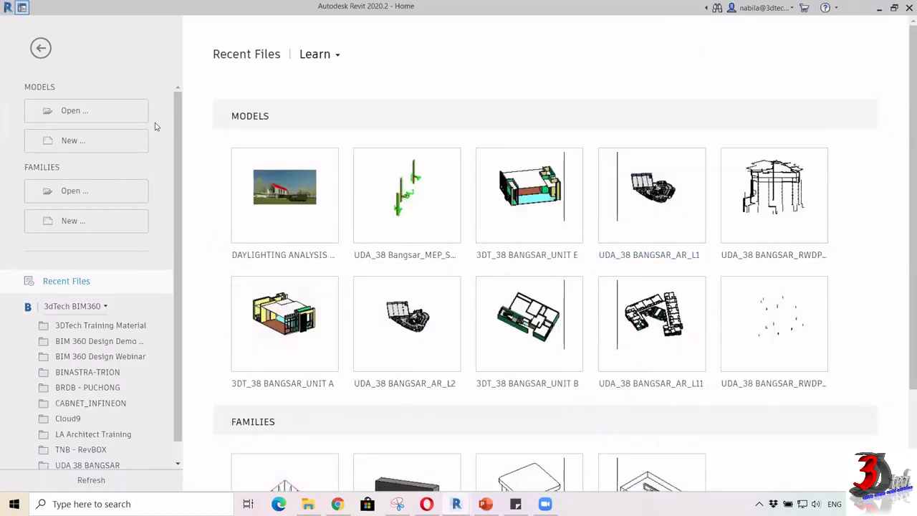
Open the SOLAR ANALYSIS.rvt model from the 00_DATASET folder on the desktop.
left_click(121, 123)
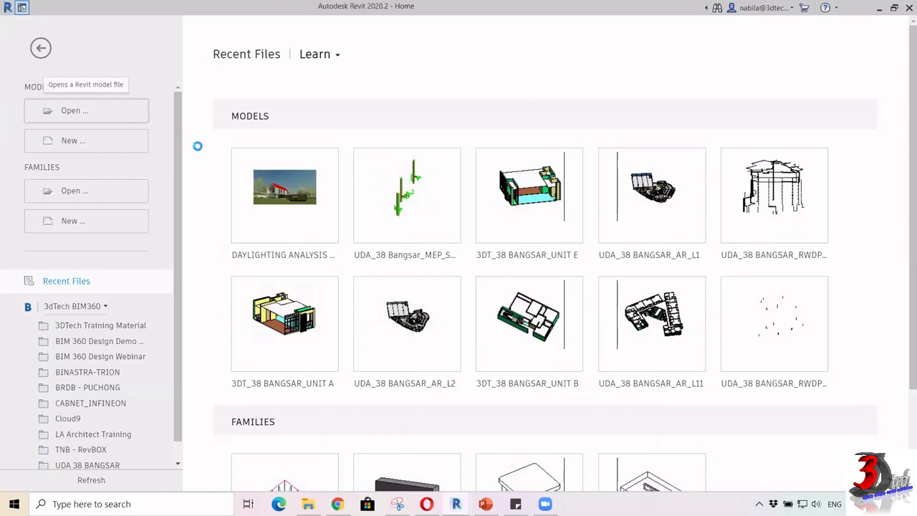
left_click(285, 339)
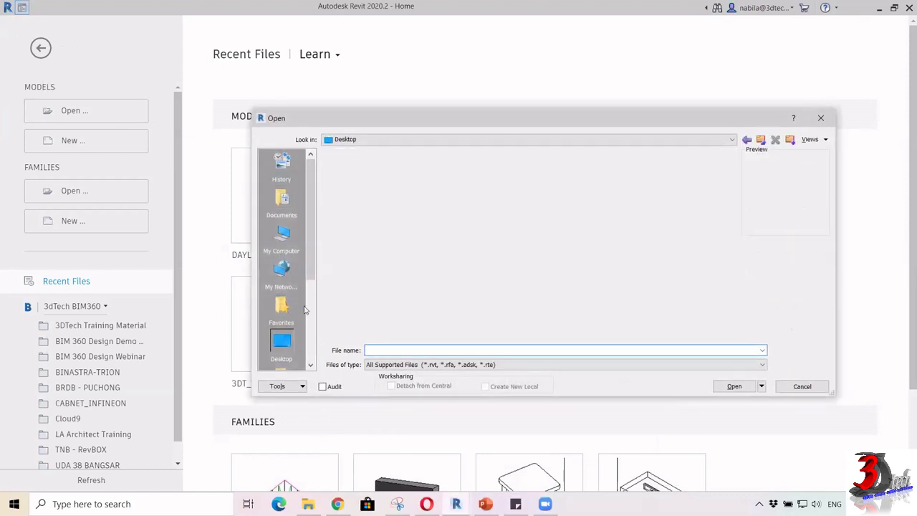
double_click(375, 234)
double_click(353, 167)
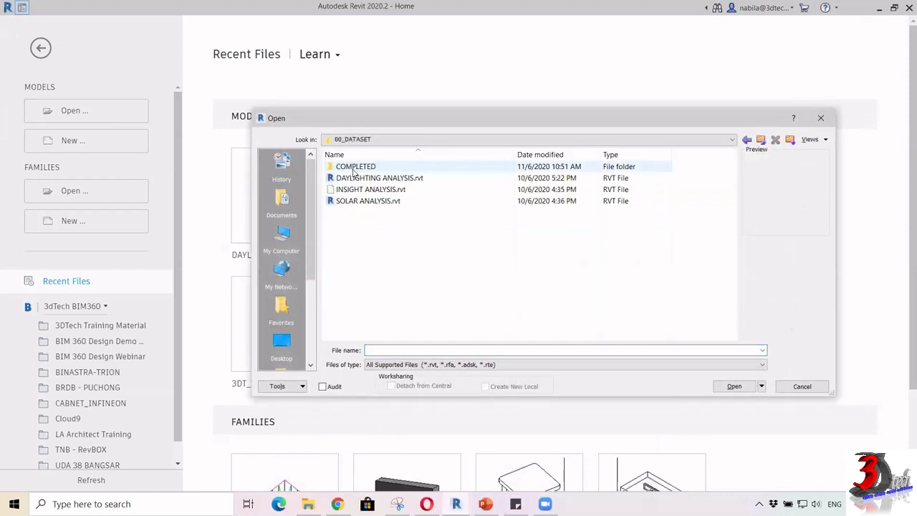
left_click(362, 201)
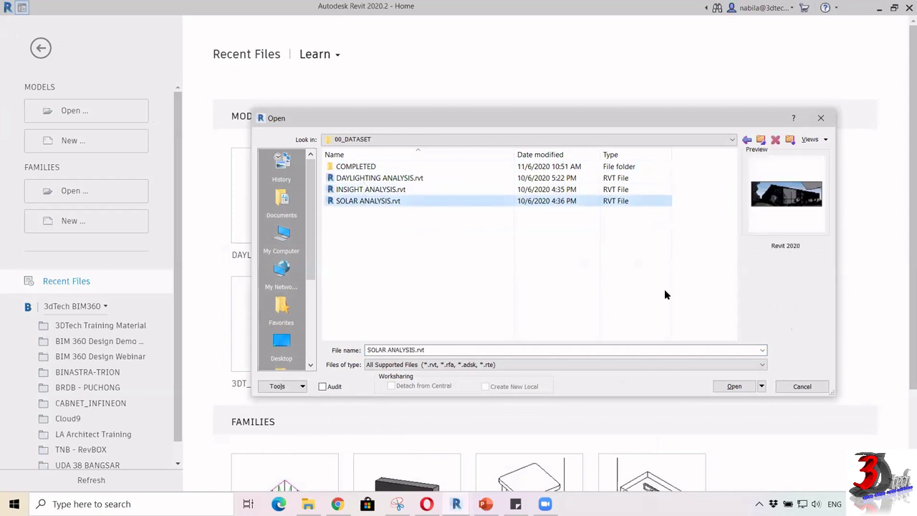
left_click(734, 387)
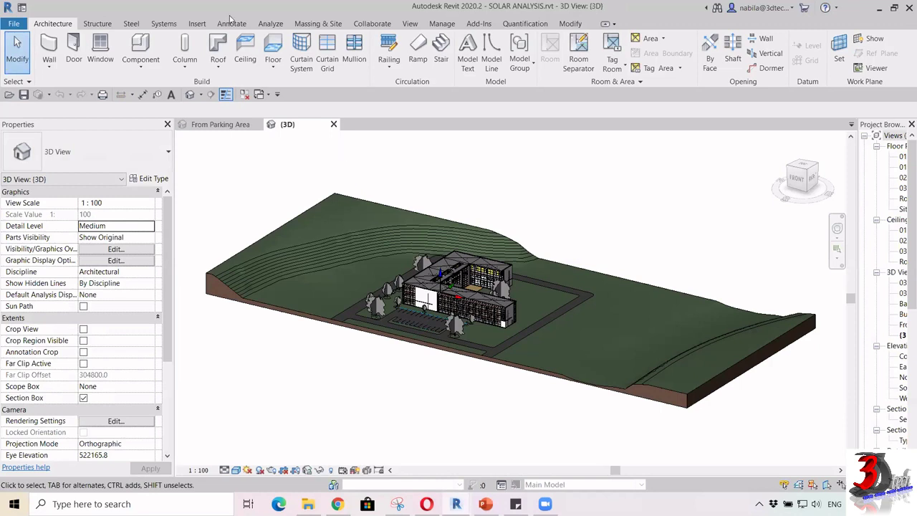
Set the project location to Jalan Loke Yew, Kuala Lumpur, using weather station 1446543.
left_click(271, 23)
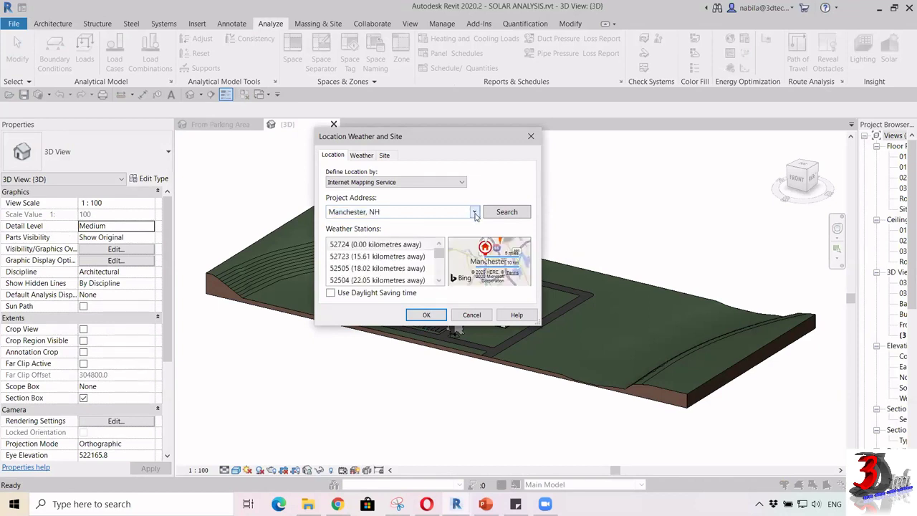
left_click(475, 212)
left_click(409, 211)
left_click_drag(409, 212, 335, 208)
type("Jalan Lo")
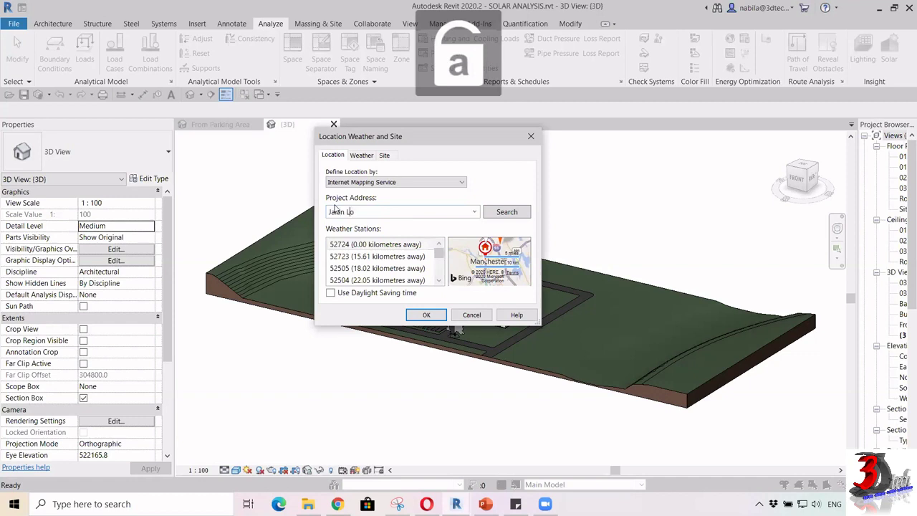
type("ke Yew, ")
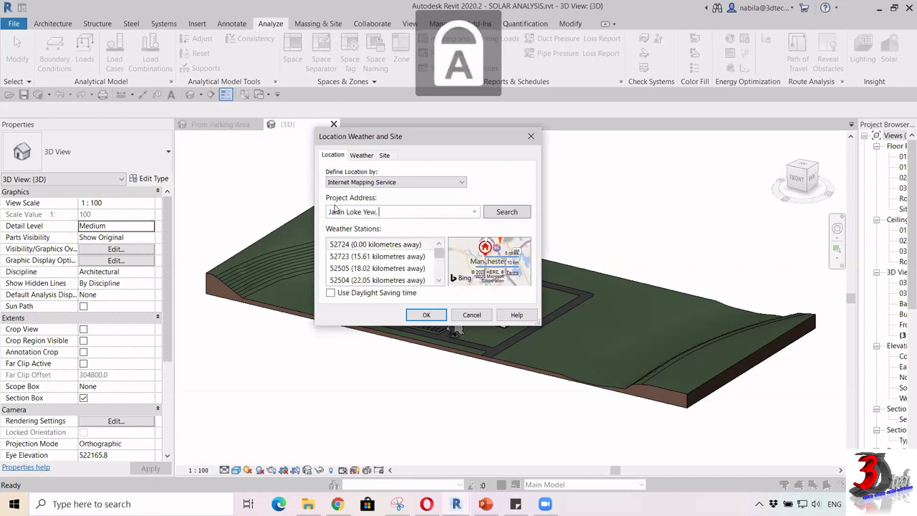
type("Kuala Lumpur")
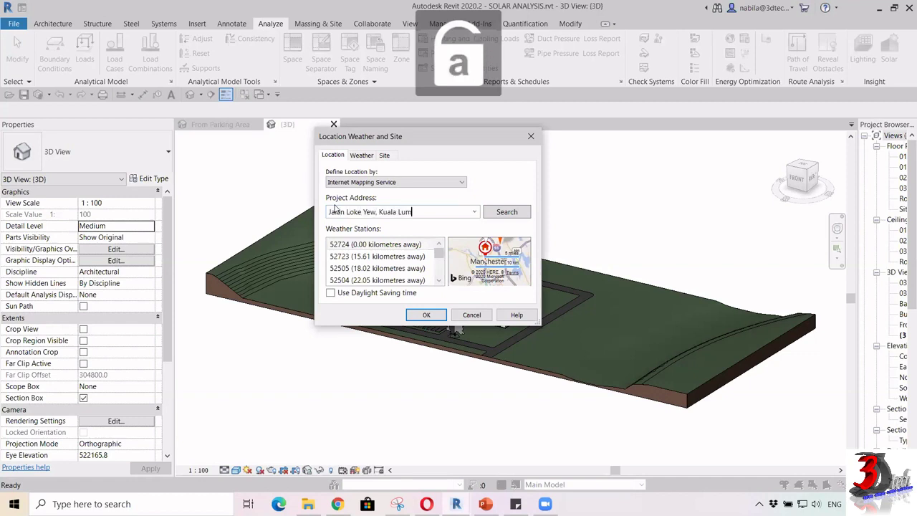
left_click(498, 213)
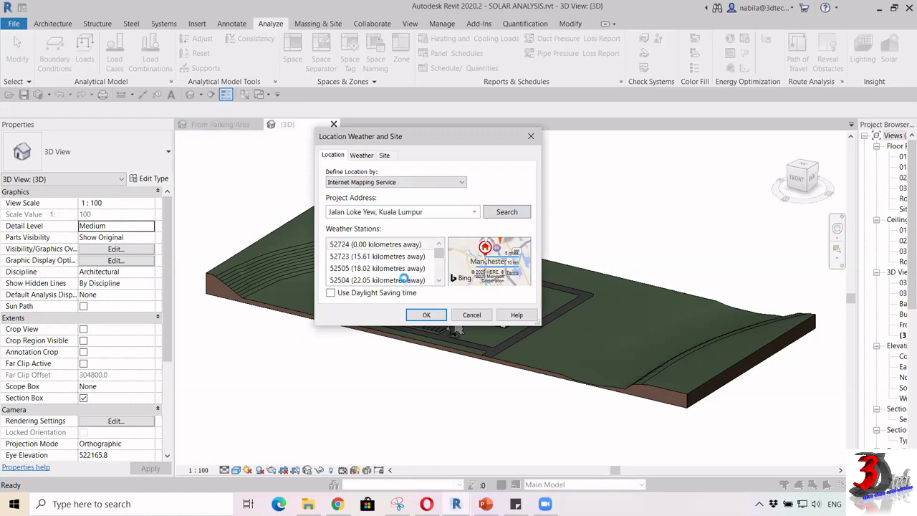
left_click(406, 245)
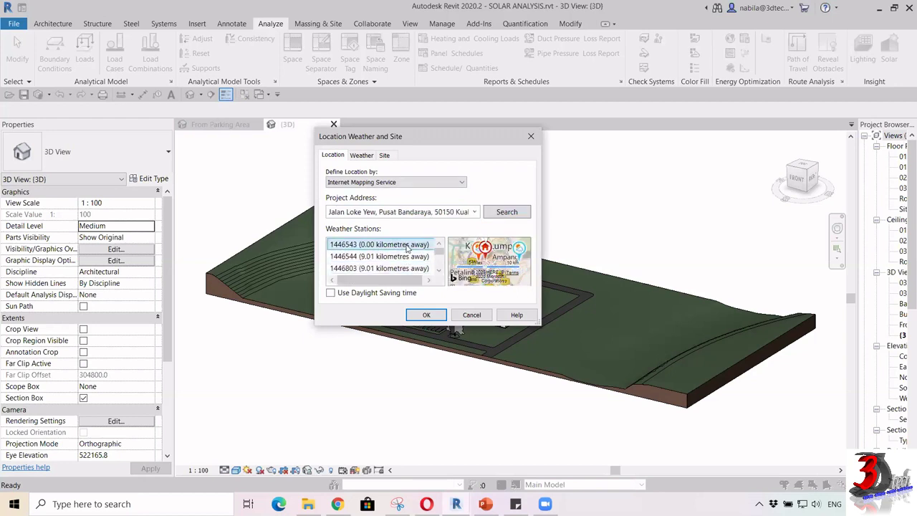
left_click(426, 315)
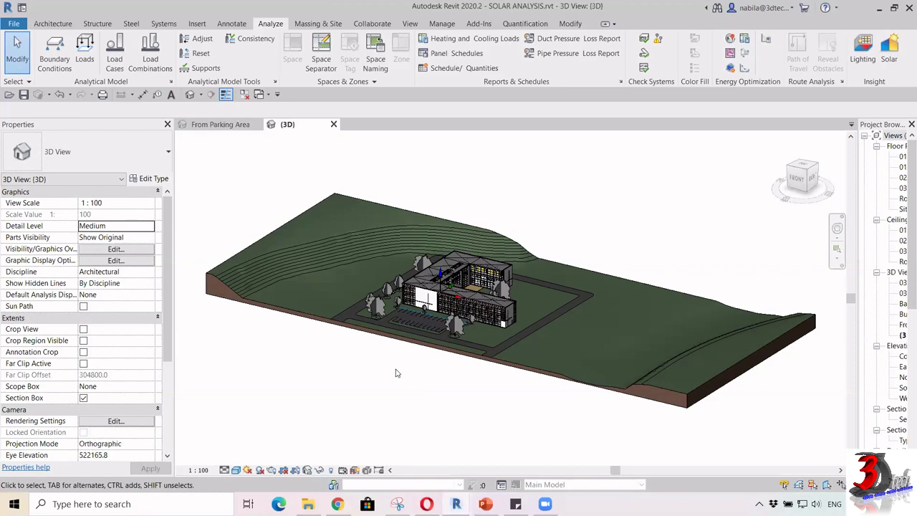
Adjust the Site category's visibility overrides in the 3D view and set its visual style to Hidden Line.
key("v")
key("g")
left_click(258, 235)
key("s")
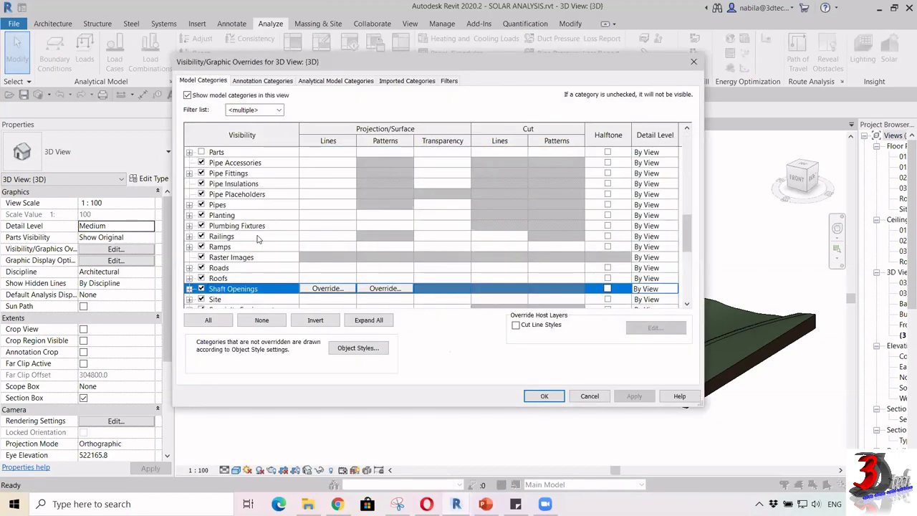
scroll(260, 238, "down", 2)
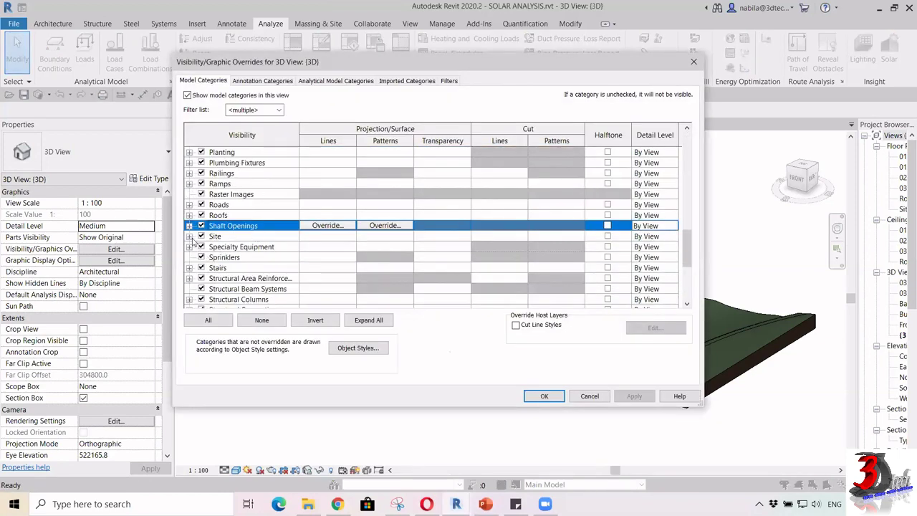
key("Down")
left_click(545, 396)
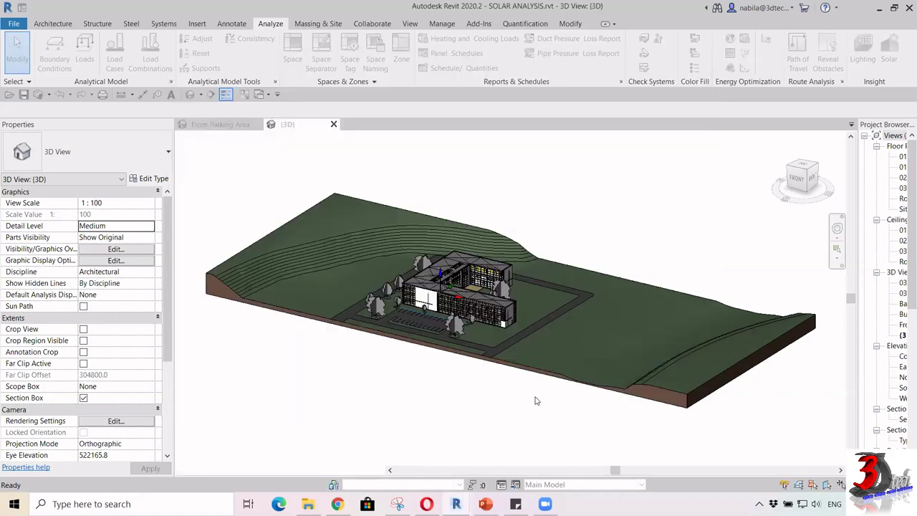
left_click(236, 470)
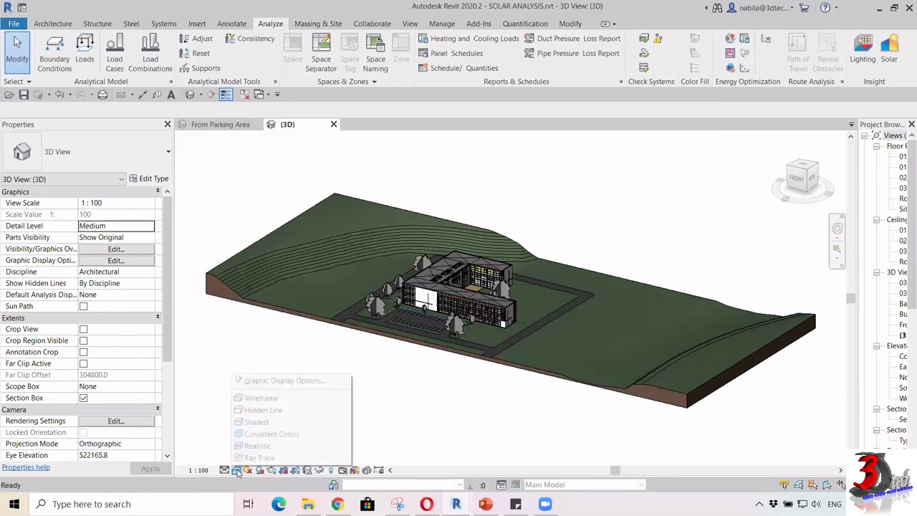
left_click(260, 410)
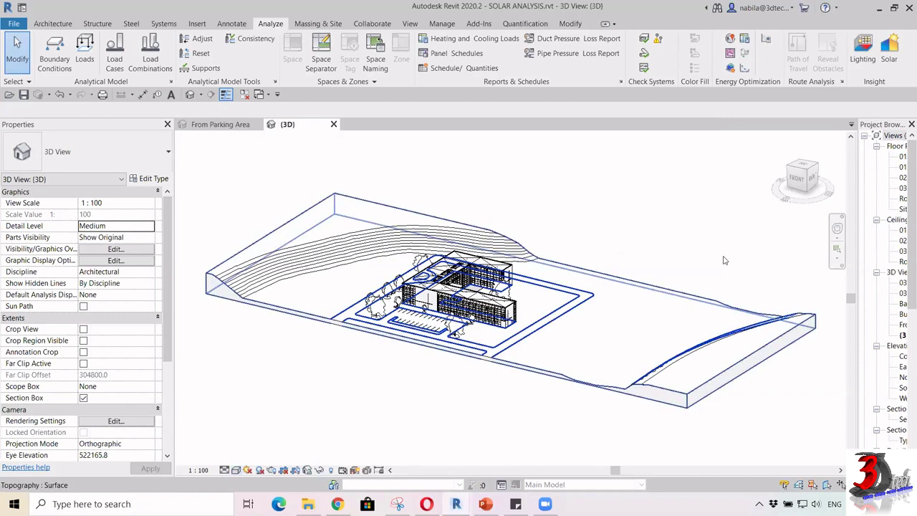
Start a Solar Analysis with the Custom study type and review the analysis period options in its study settings.
left_click(890, 60)
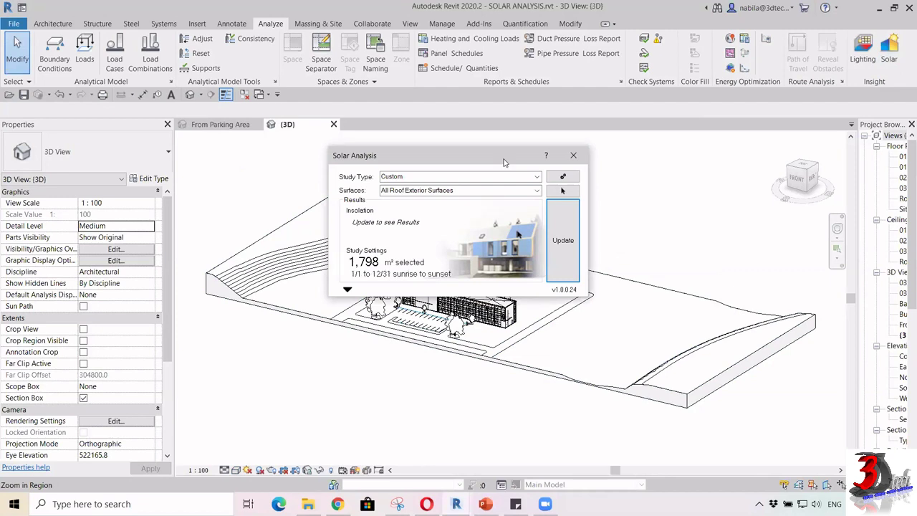
left_click_drag(503, 162, 745, 102)
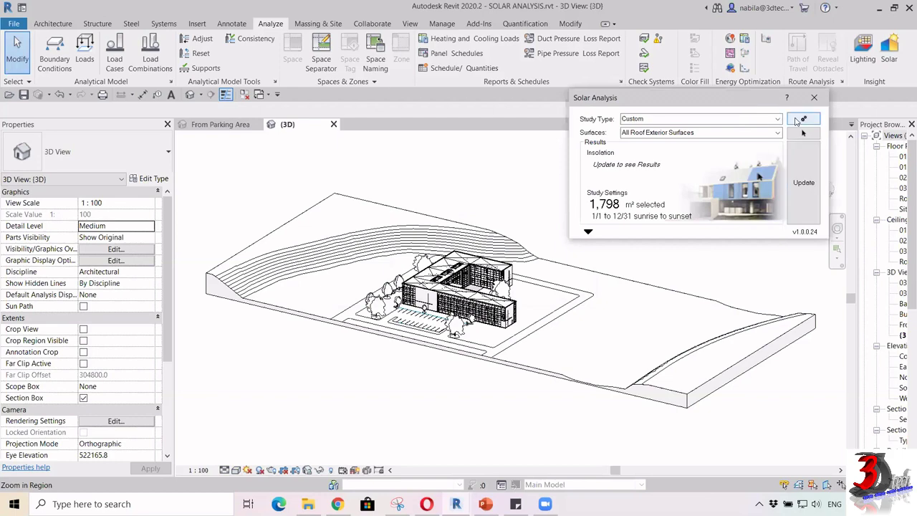
left_click(794, 119)
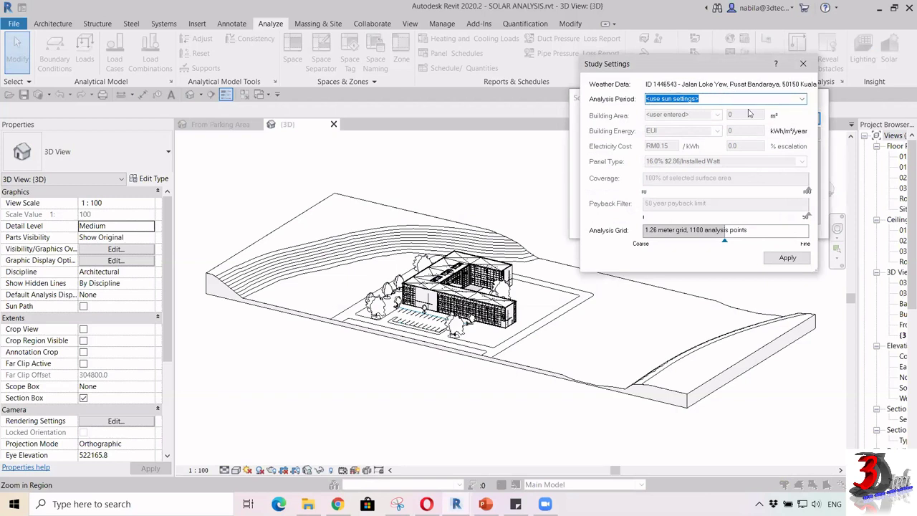
left_click(802, 100)
left_click(802, 102)
left_click(802, 66)
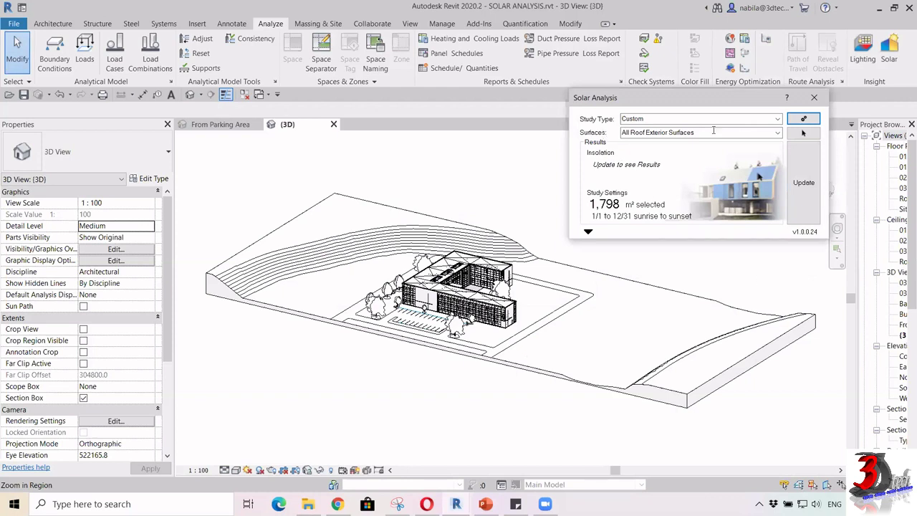
Start picking surfaces for the solar study and add the solid front wall and the front wing's end wall faces to the roofs.
left_click(778, 133)
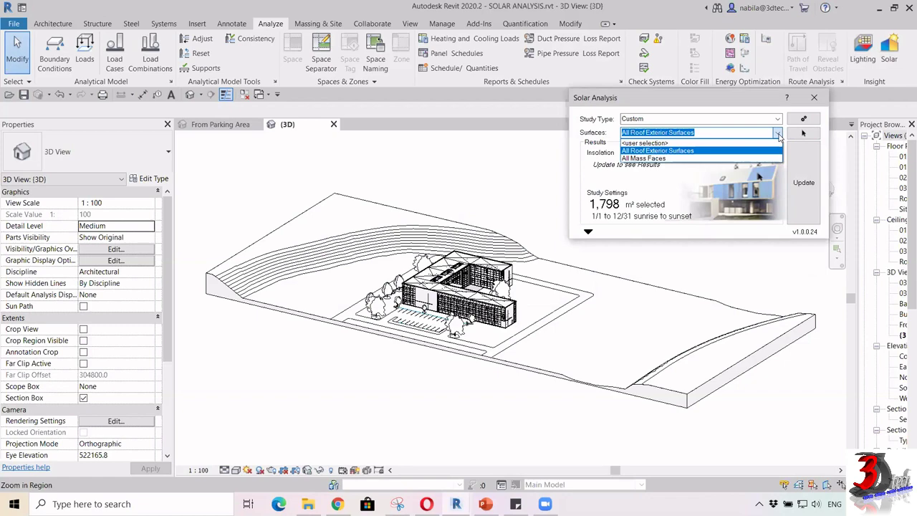
left_click(779, 135)
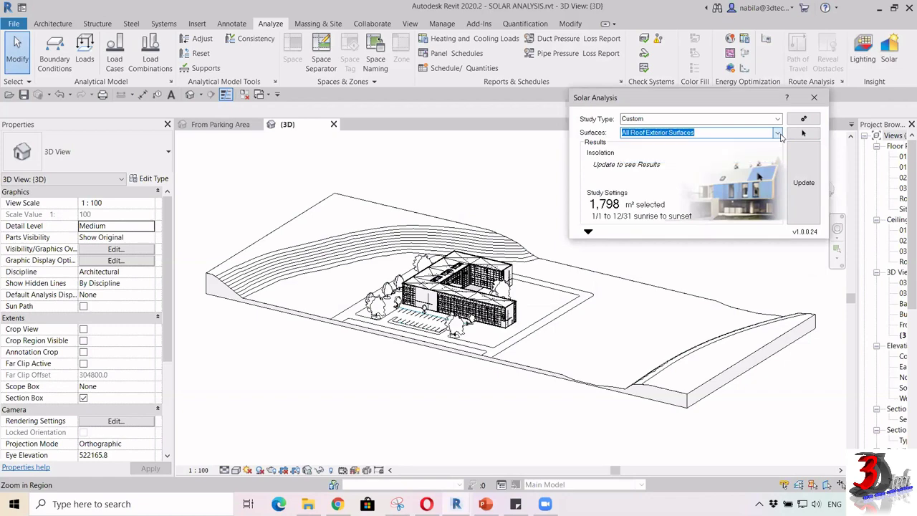
left_click(804, 135)
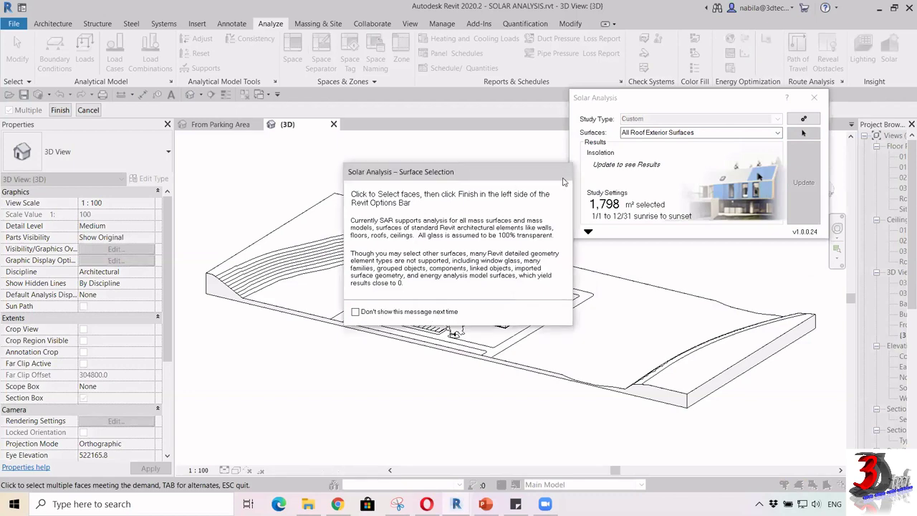
left_click(563, 175)
scroll(340, 292, "up", 6)
scroll(440, 312, "up", 4)
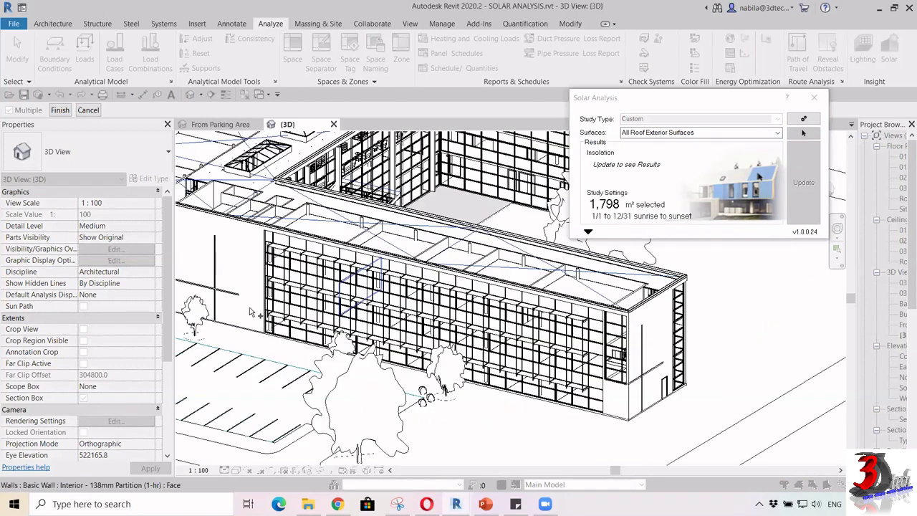
left_click(651, 314)
left_click(614, 404)
scroll(672, 382, "down", 4)
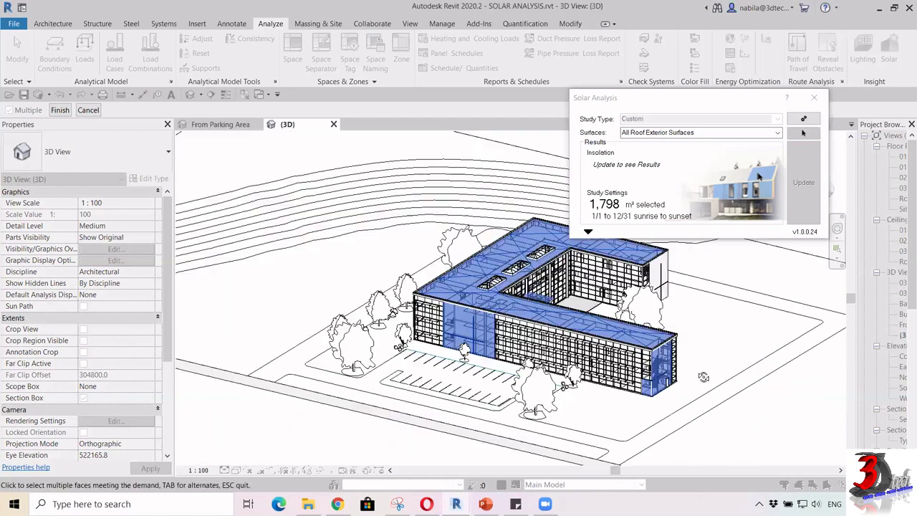
Add the end wall and the adjoining outer side wall of the building's rear wing to the surface selection.
middle_click_drag(655, 381, 698, 315, "shift")
left_click(702, 312)
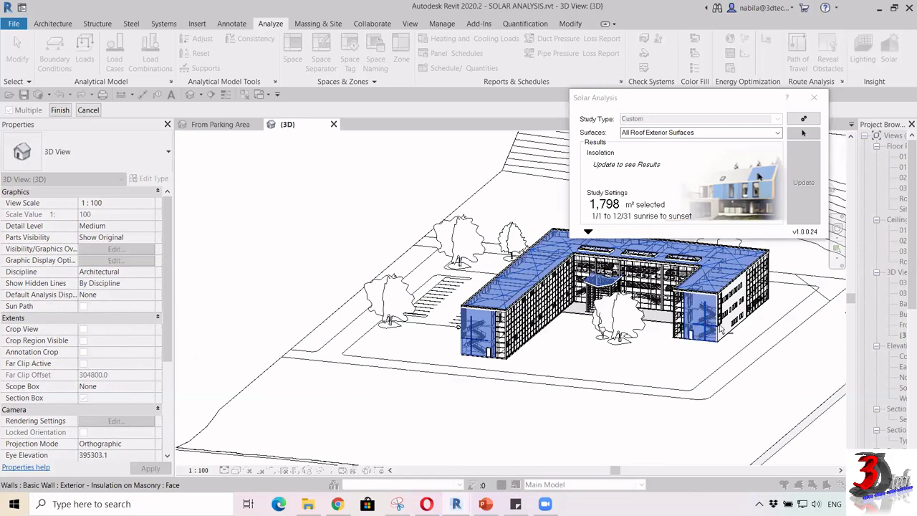
left_click(731, 312)
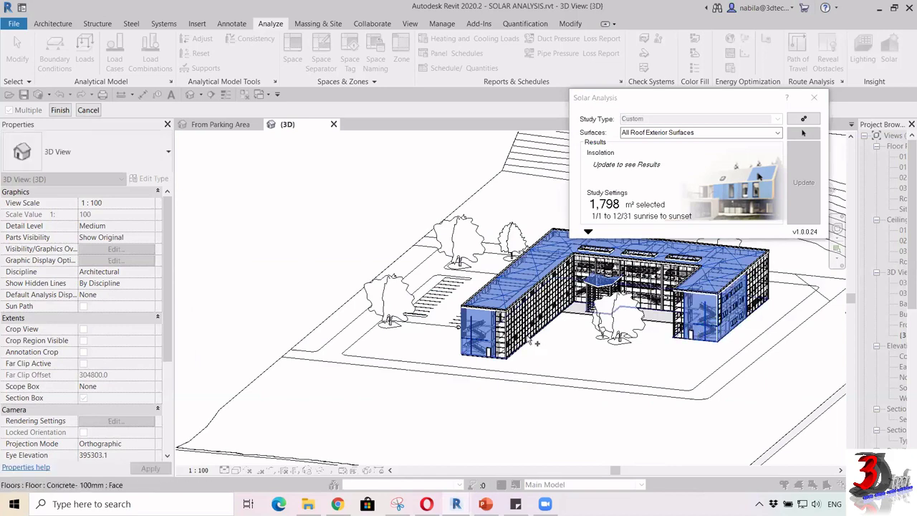
Add the exterior wall face behind the entrance canopy to the surface selection.
middle_click_drag(428, 358, 480, 357, "shift")
middle_click_drag(395, 367, 541, 349, "shift")
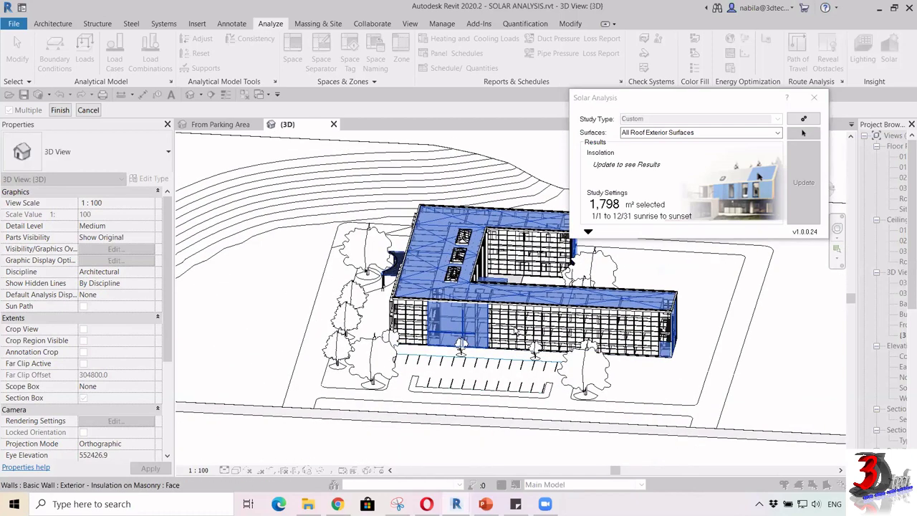
scroll(524, 327, "up", 3)
scroll(539, 330, "down", 3)
middle_click_drag(463, 359, 539, 334, "shift")
scroll(440, 295, "down", 1)
left_click(440, 296)
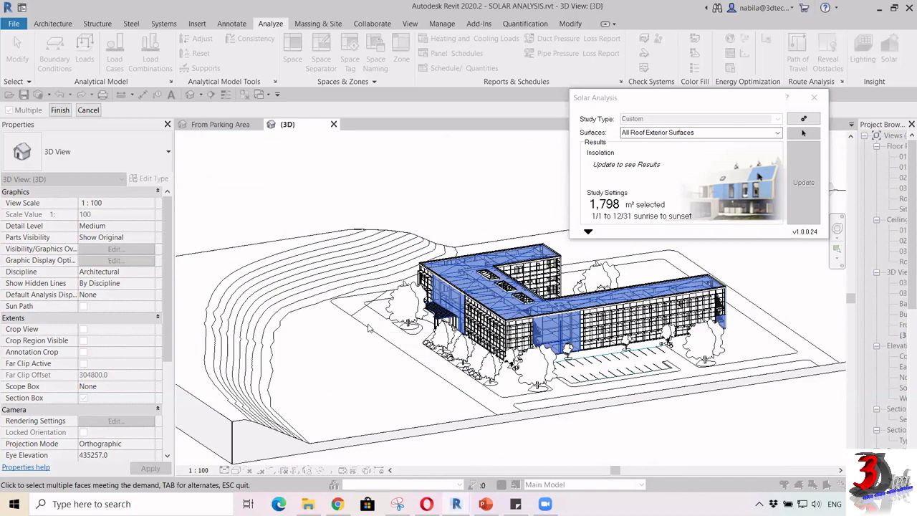
middle_click_drag(409, 365, 432, 271)
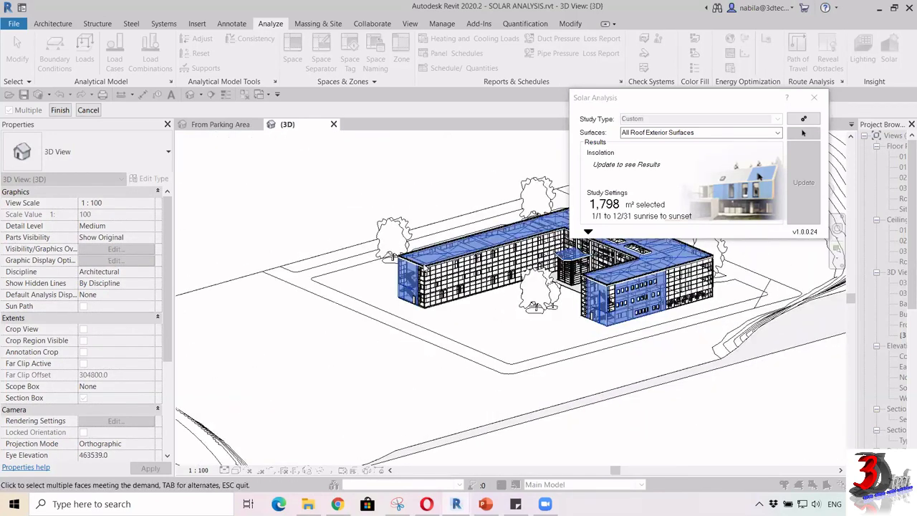
Add the remaining exterior wall bands on the rear wing's courtyard-facing long facade to the selection and finish picking surfaces.
scroll(393, 256, "up", 5)
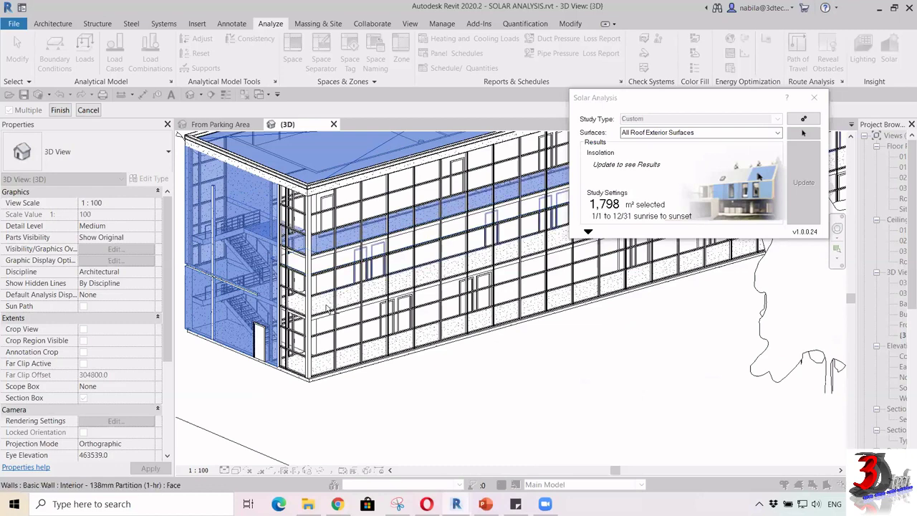
scroll(458, 396, "down", 5)
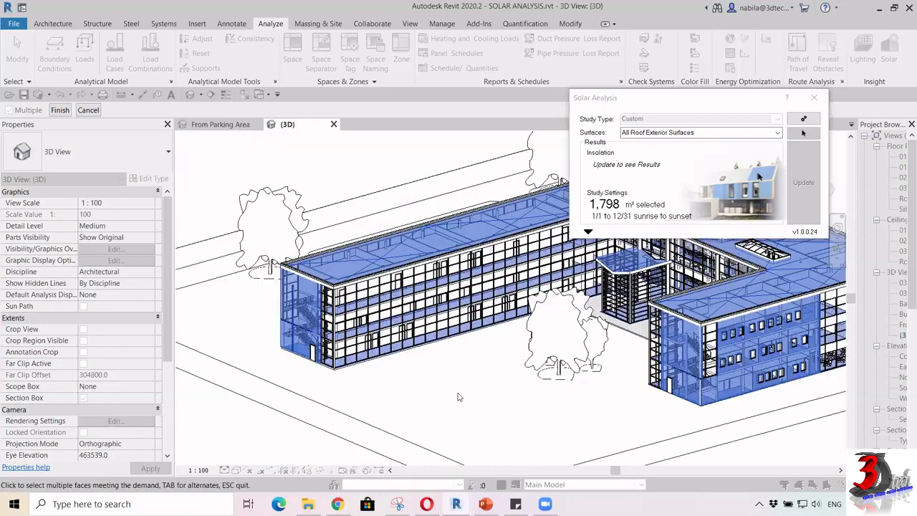
middle_click_drag(459, 396, 401, 359, "shift")
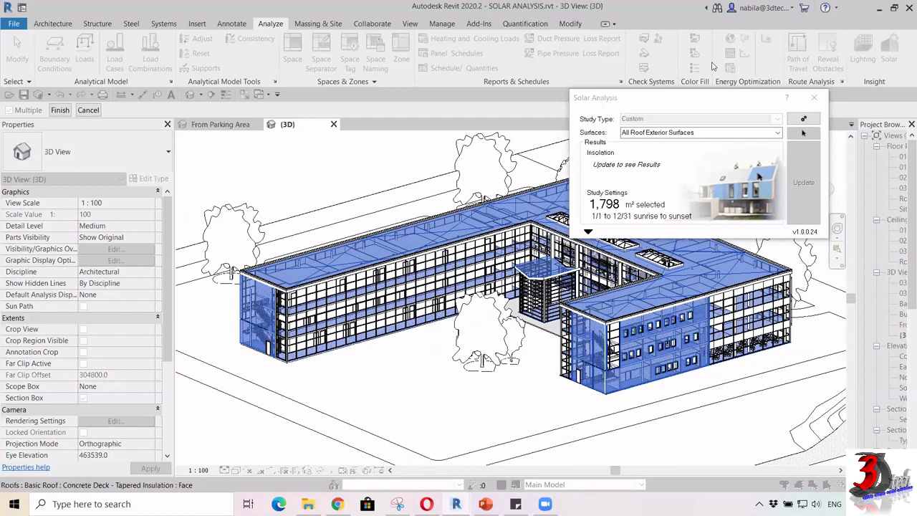
left_click(62, 110)
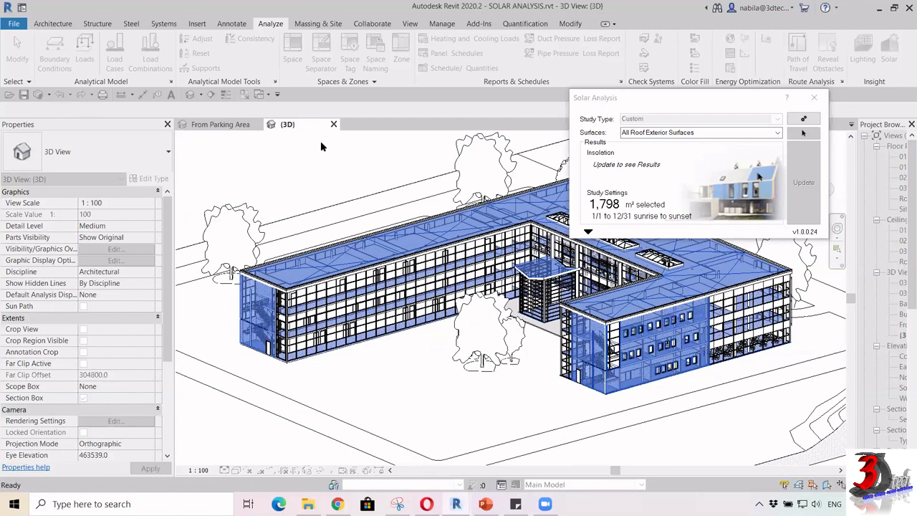
left_click(798, 122)
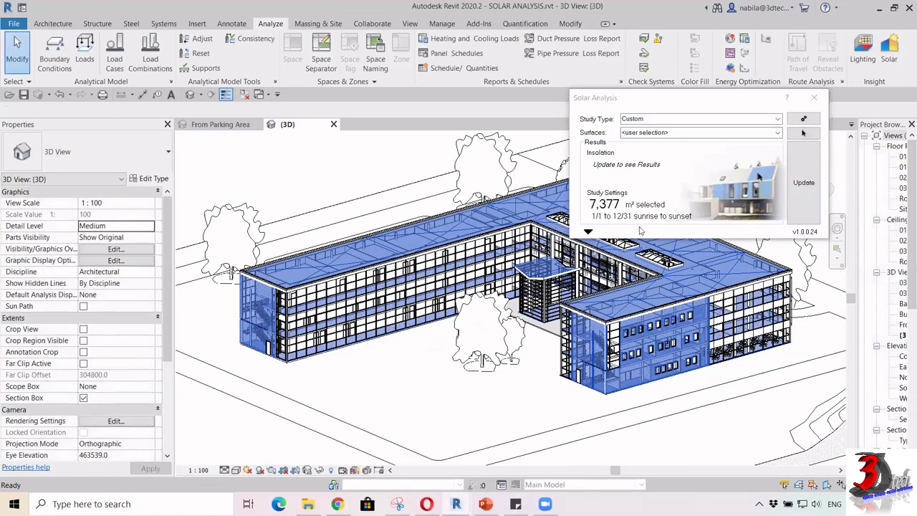
Expand the results settings and set Cumulative Insolation in kWh/m² with the Solar Analysis Default style.
left_click(588, 233)
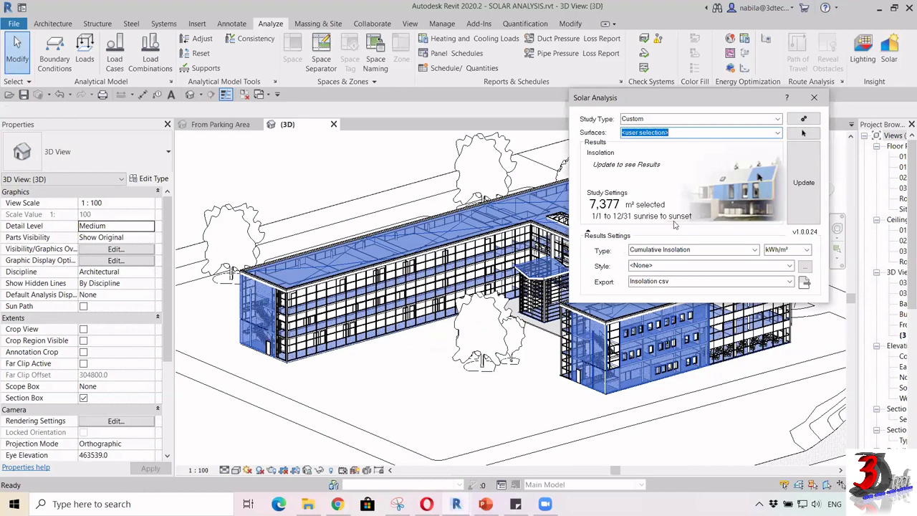
left_click(755, 249)
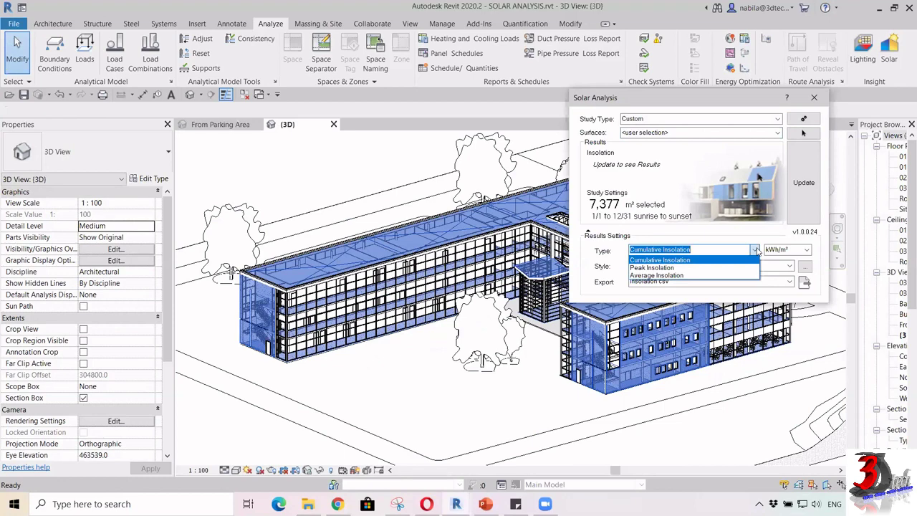
left_click(703, 261)
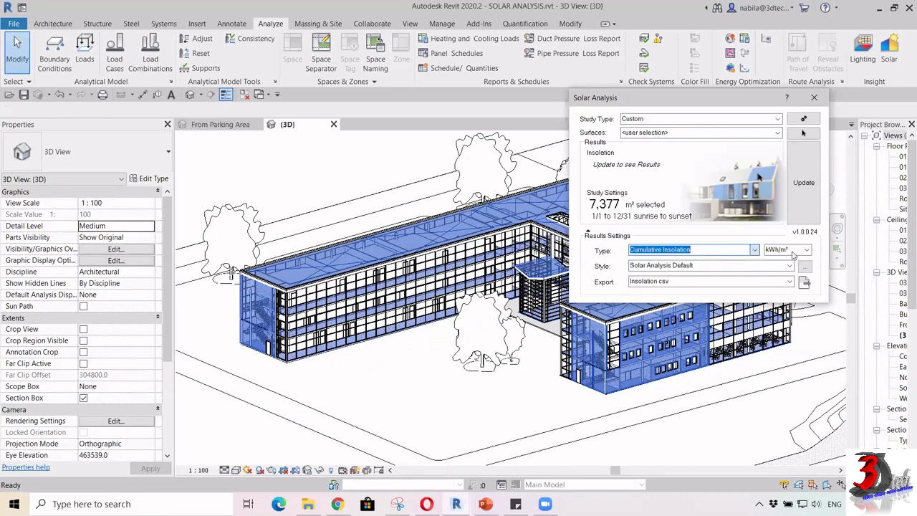
left_click(808, 250)
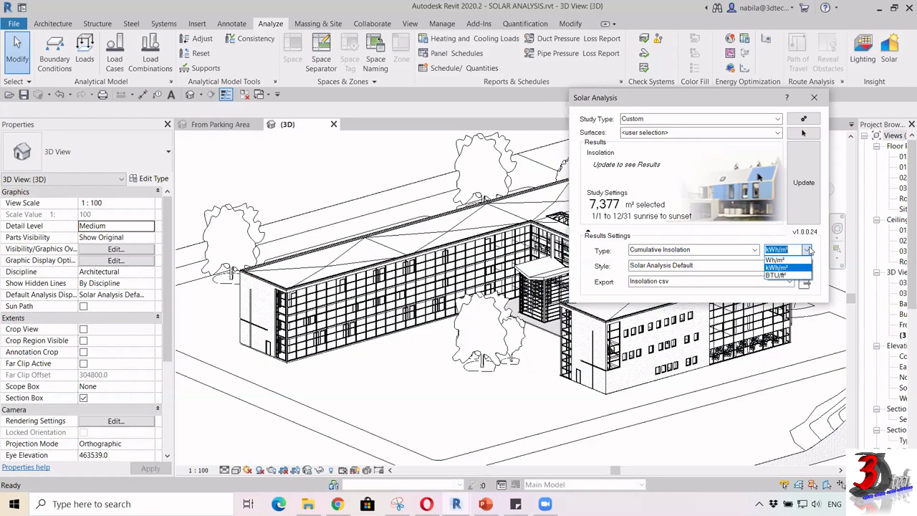
left_click(808, 249)
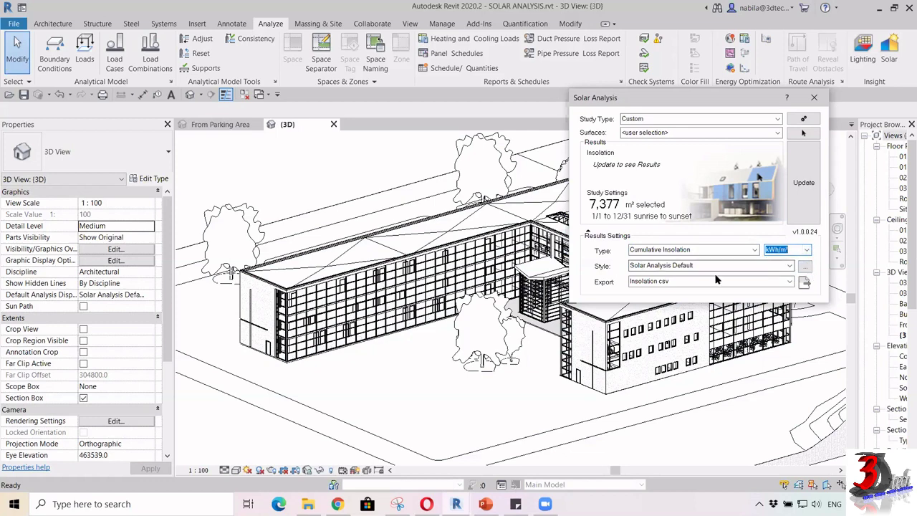
Review the legend and color settings of the Solar Analysis Default display style and compare its colors with the PV Payback Period style.
left_click(804, 267)
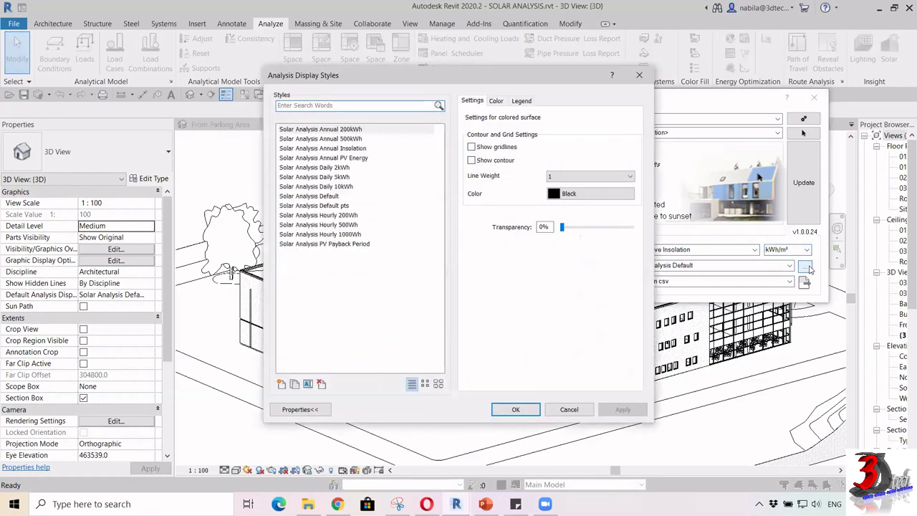
left_click(316, 197)
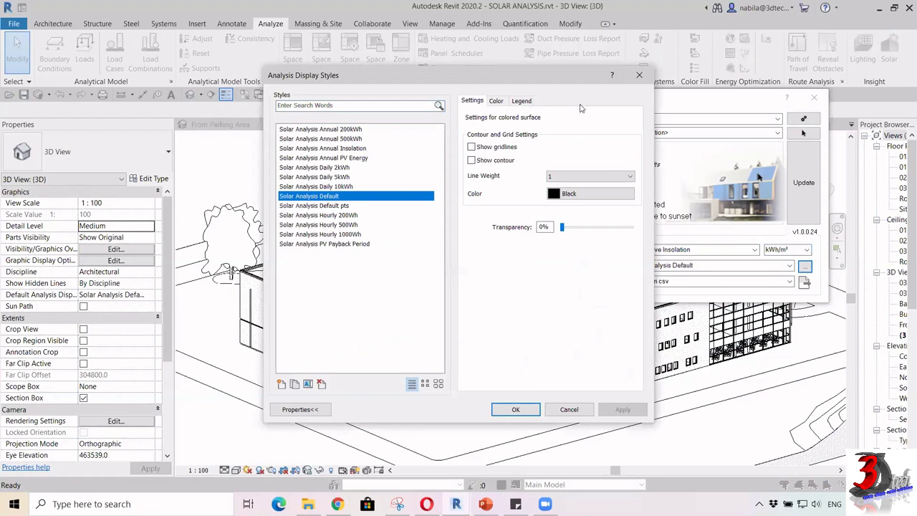
left_click(521, 101)
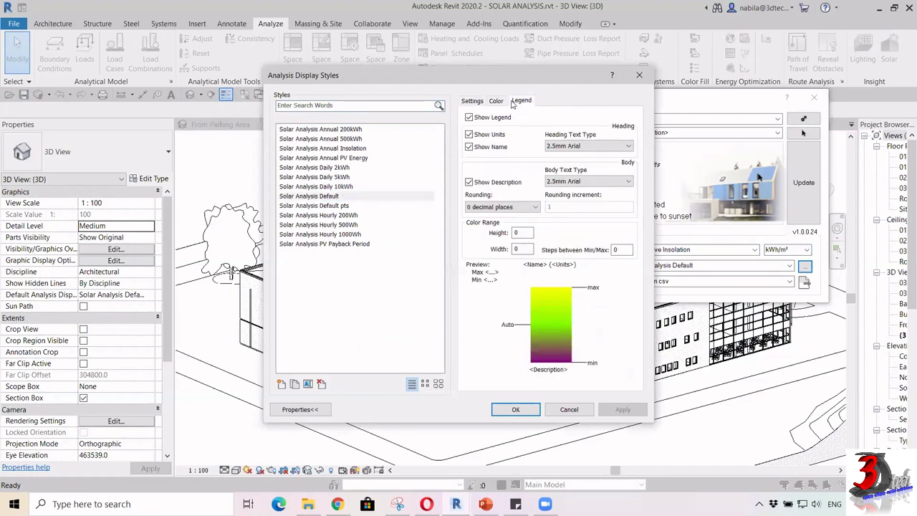
left_click(504, 102)
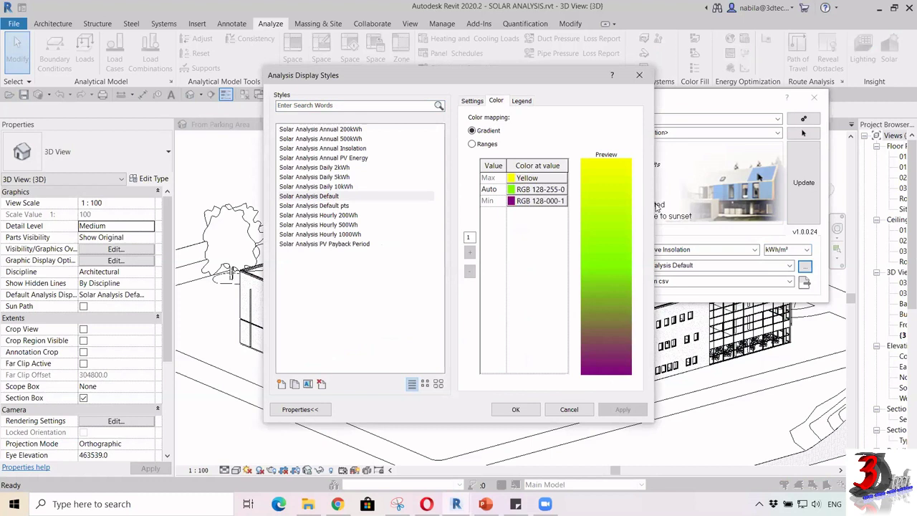
left_click(336, 244)
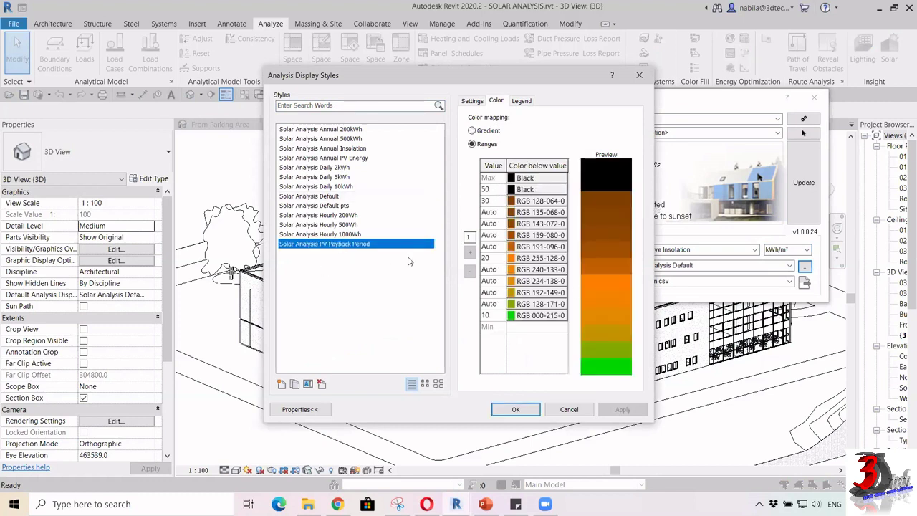
left_click(322, 197)
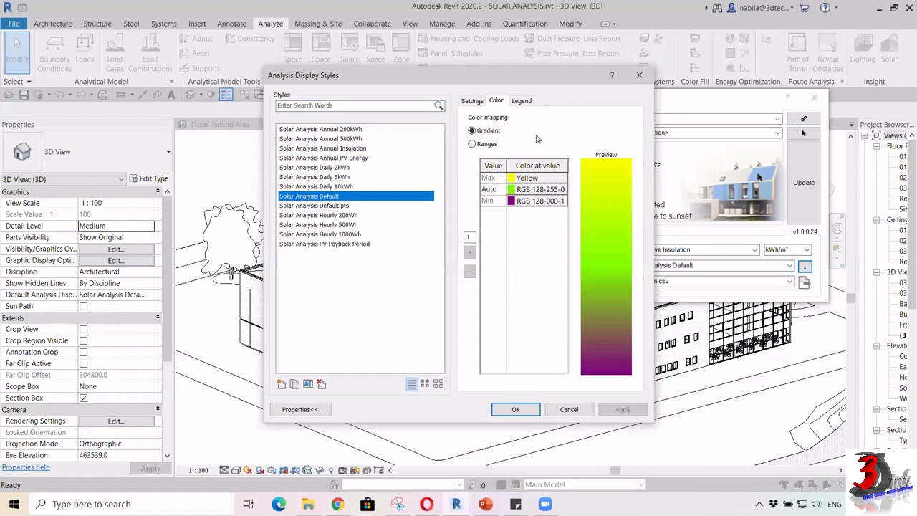
left_click(640, 75)
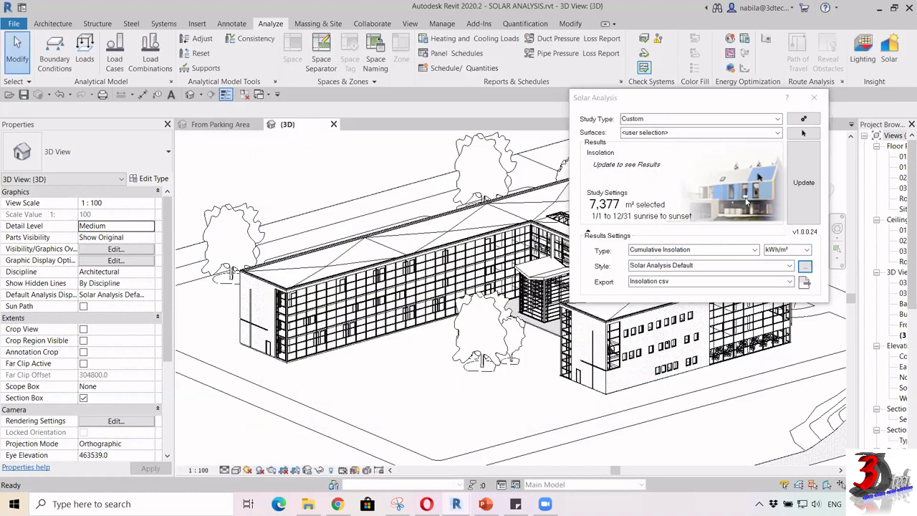
In the view's sun settings, duplicate the multi-day Summer Solar Study preset and name the copy Malaysia Full Year.
left_click(248, 471)
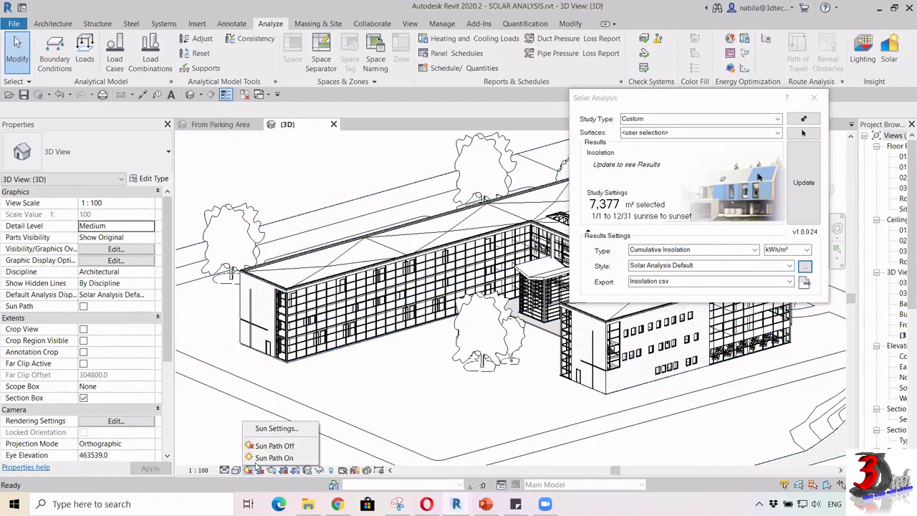
left_click(285, 429)
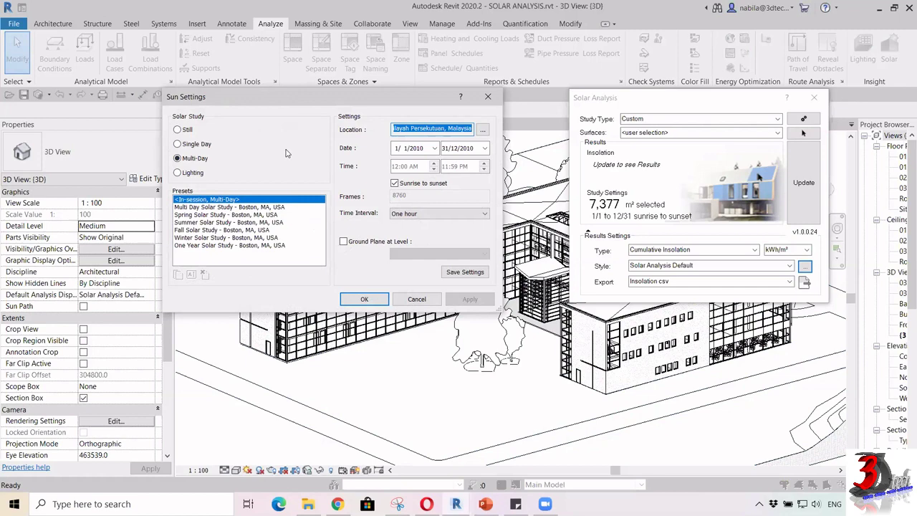
left_click(200, 208)
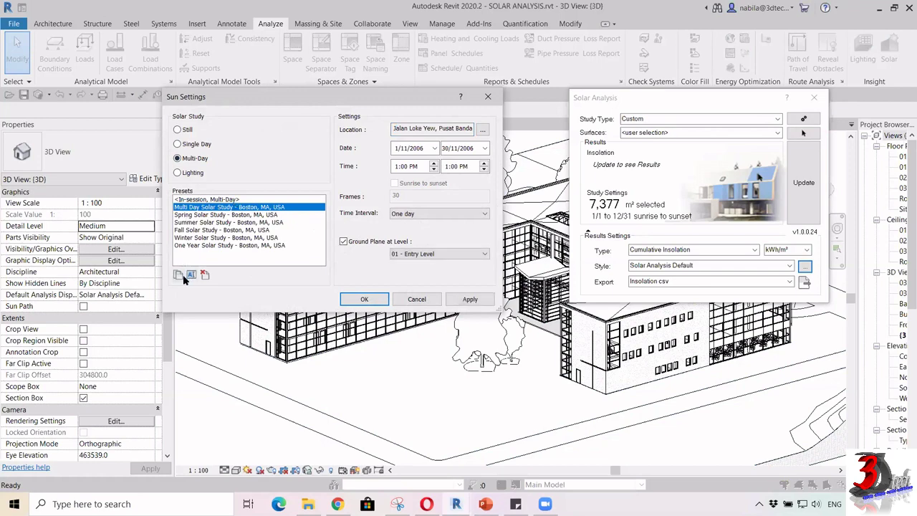
left_click(201, 222)
left_click(179, 275)
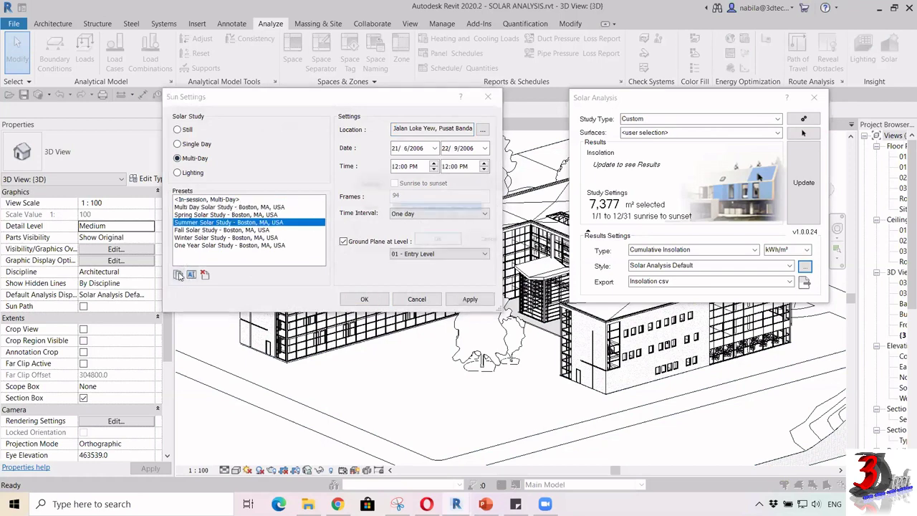
type("Malaysia")
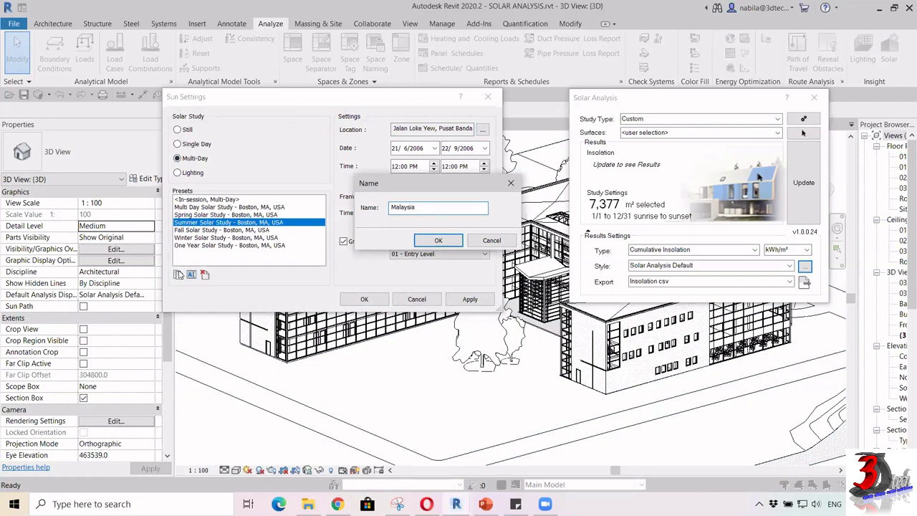
key("Caps_Lock")
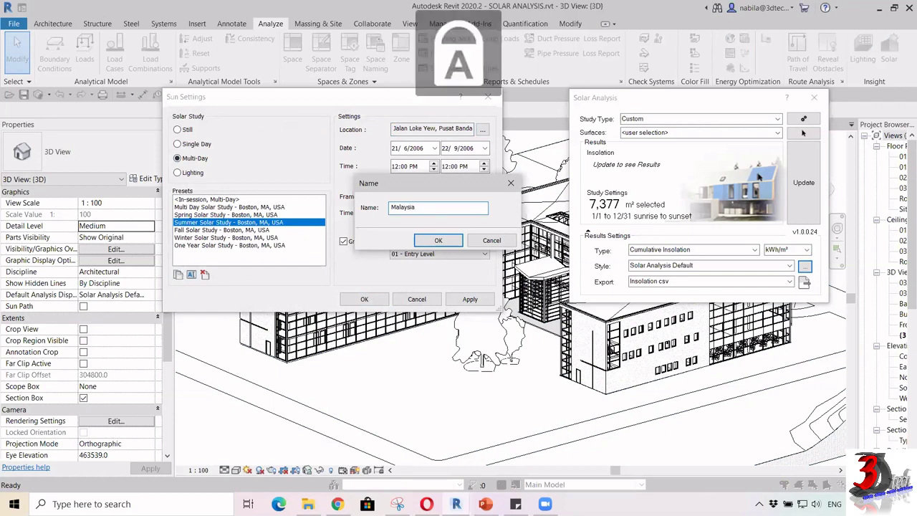
type("Full")
key("Caps_Lock")
type("Year")
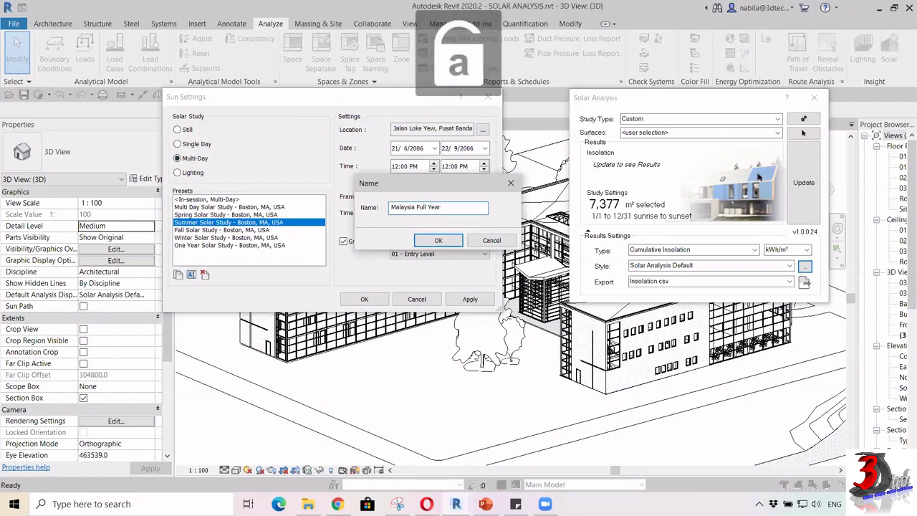
left_click(423, 244)
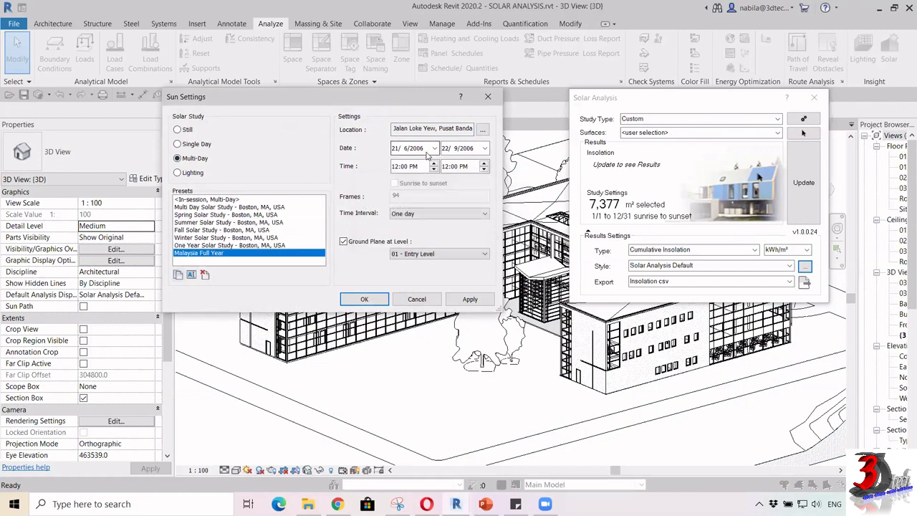
Set the start date of the Malaysia Full Year preset to 1/1/2020.
left_click(422, 148)
left_click(434, 148)
left_click(453, 165)
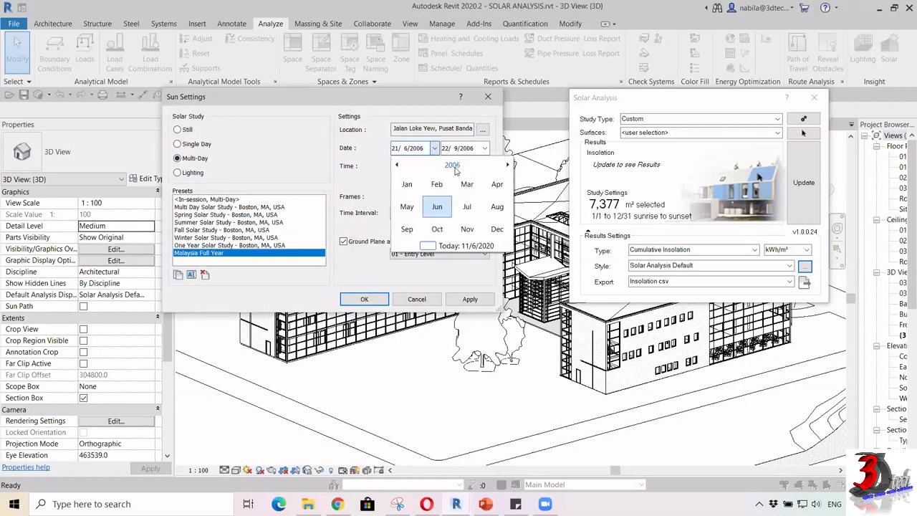
left_click(452, 165)
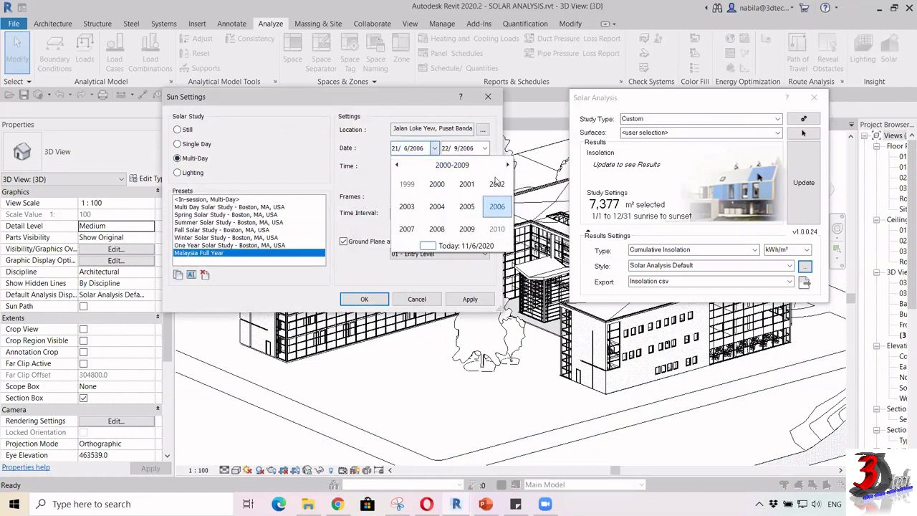
left_click(507, 165)
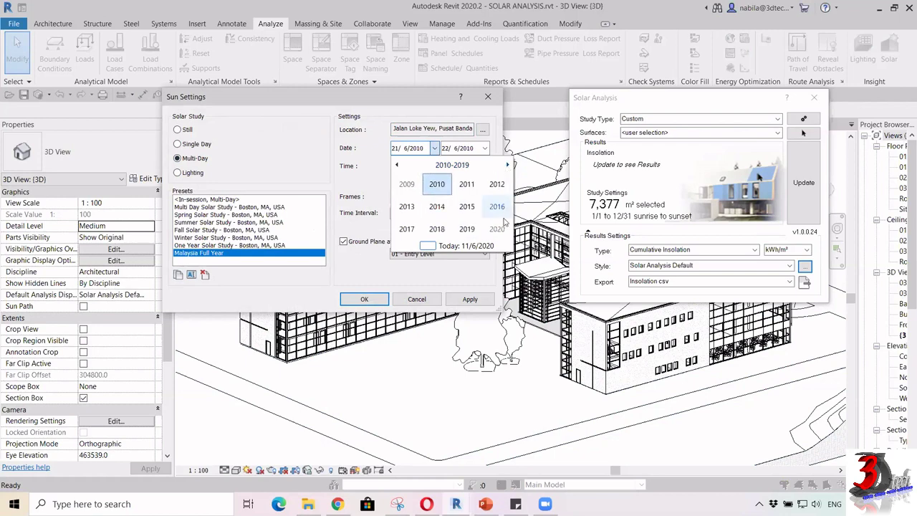
left_click(499, 228)
left_click(434, 191)
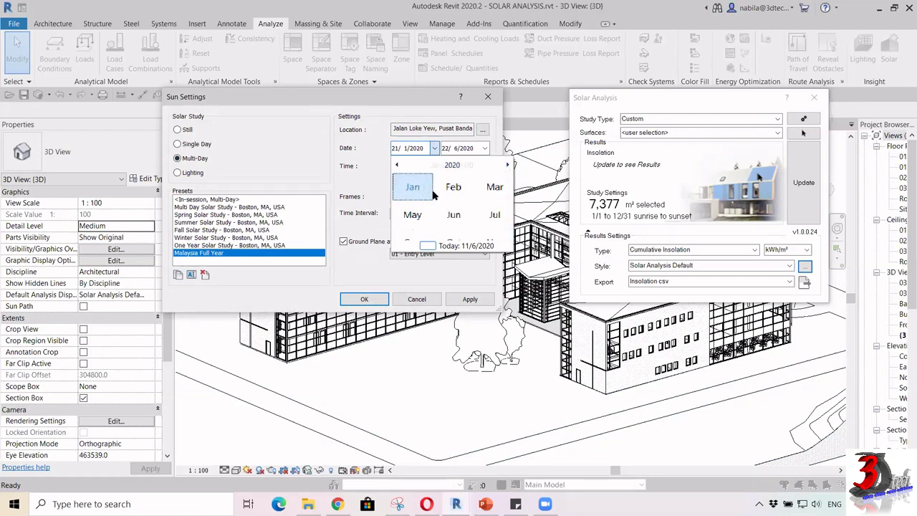
left_click(436, 189)
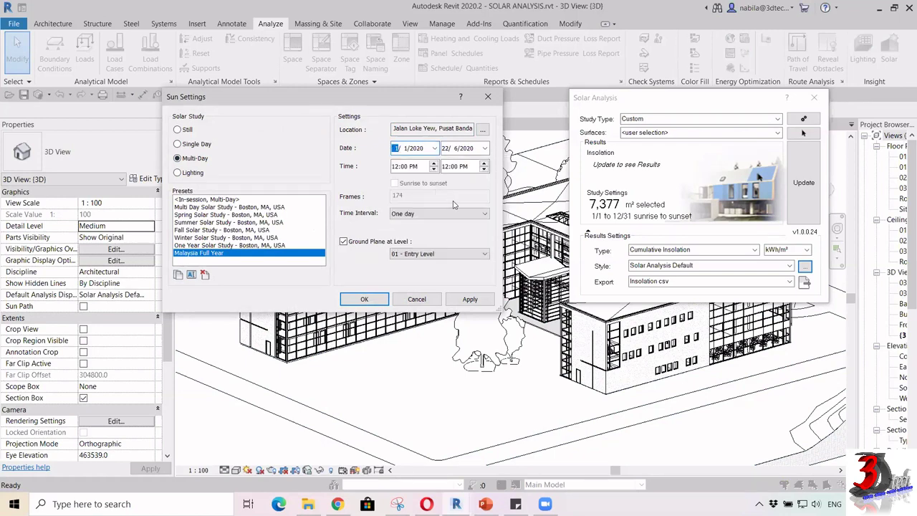
Set the end date of the Malaysia Full Year preset to 31/12/2020.
left_click(470, 149)
left_click(484, 147)
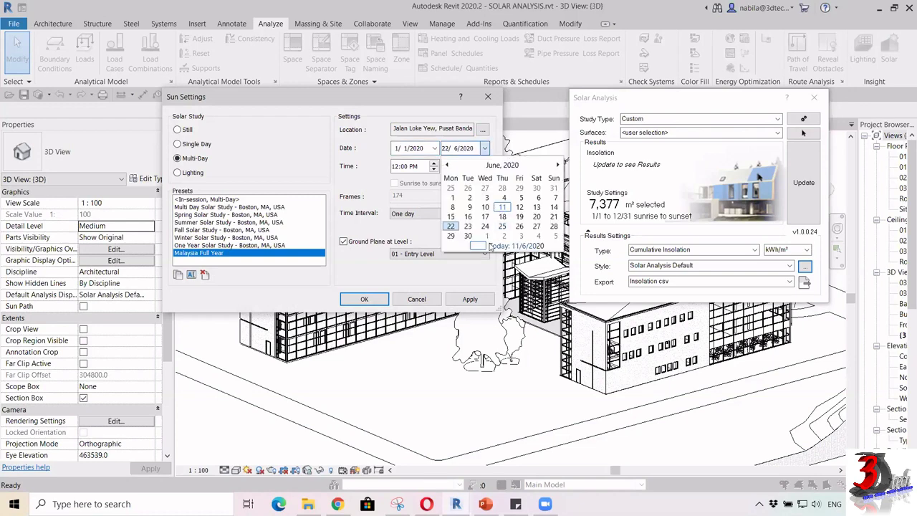
left_click(557, 165)
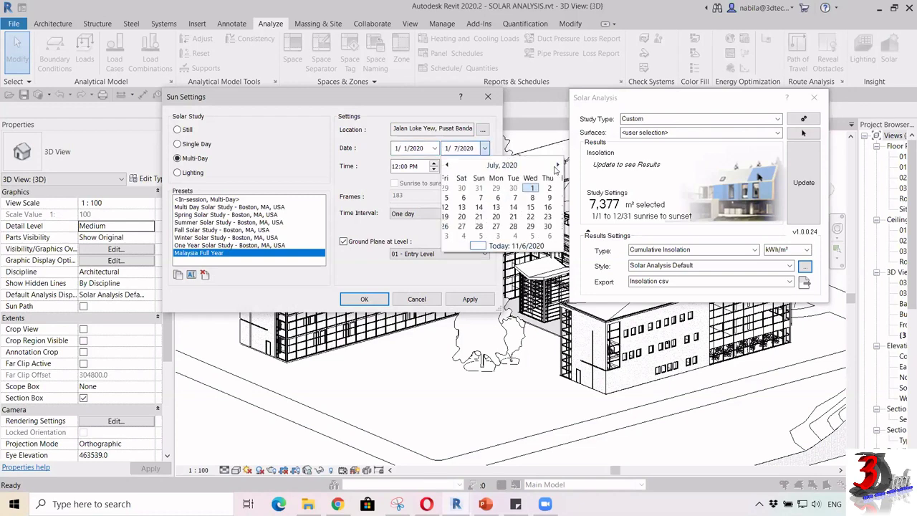
left_click(557, 165)
left_click(557, 165)
left_click(557, 165)
left_click(556, 166)
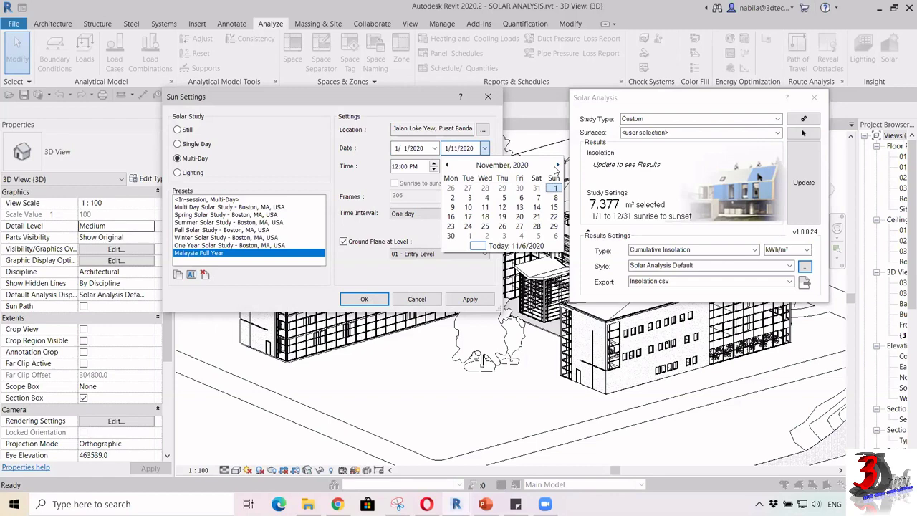
left_click(557, 165)
left_click(503, 226)
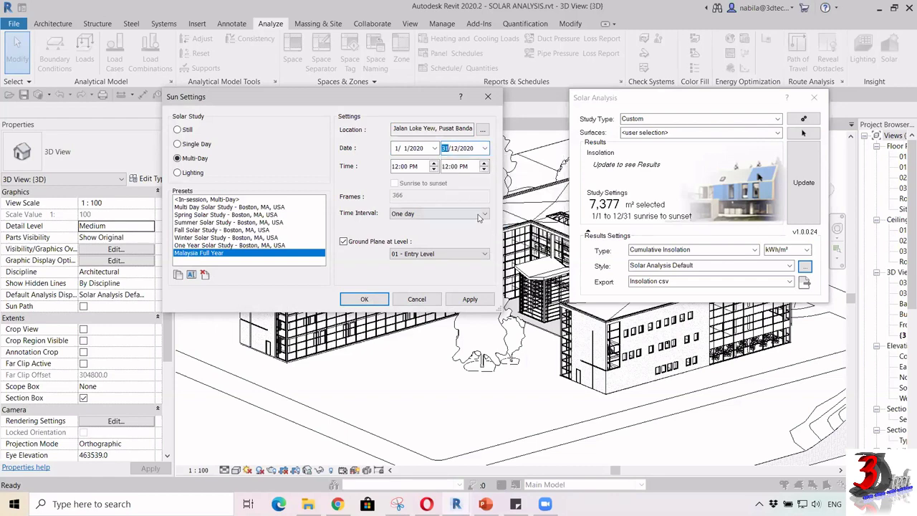
Set the daily start time of the Malaysia Full Year preset to 7:00 AM.
left_click(410, 166)
key("Left")
key("Left")
left_click(419, 167)
type("a")
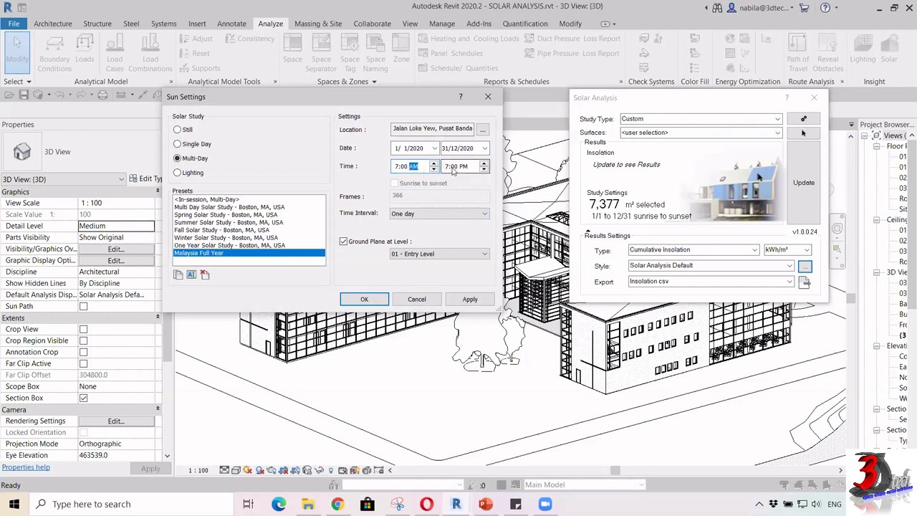
Set the daily end time of the Malaysia Full Year preset to 3:00 PM, then apply and accept the sun settings.
left_click(464, 169)
left_click(447, 167)
type("3")
left_click(470, 300)
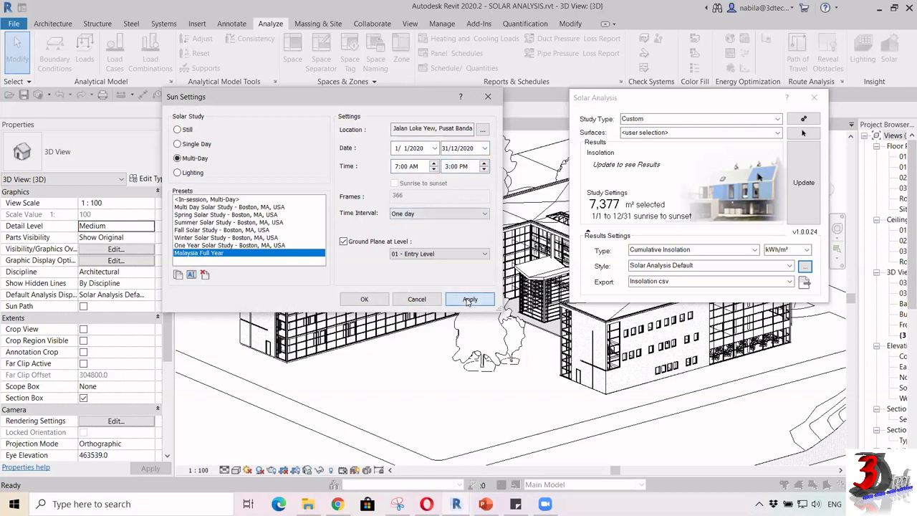
left_click(364, 299)
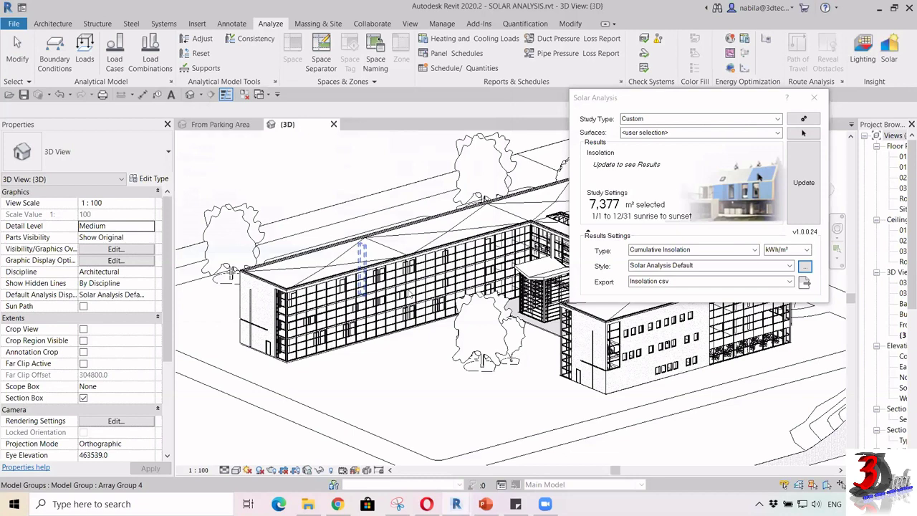
Update the custom cumulative insolation study for the selected surfaces and close Solar Analysis.
left_click(808, 188)
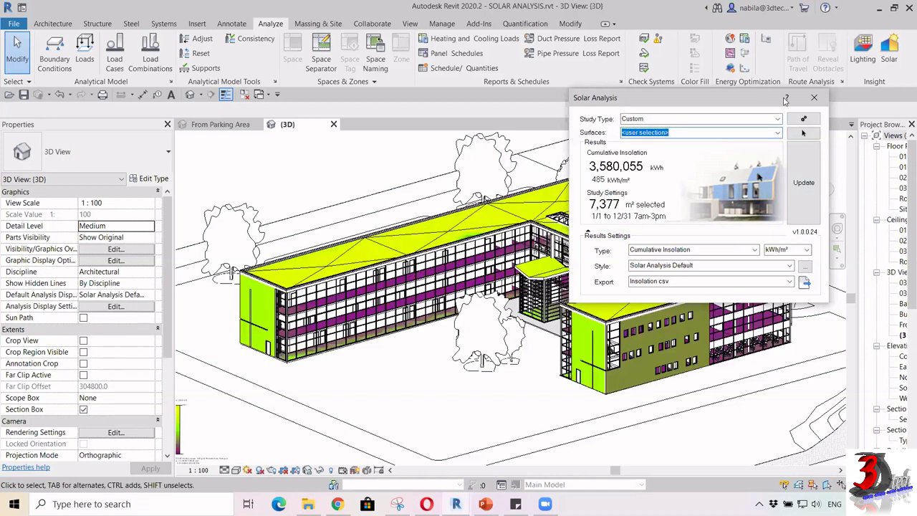
left_click(814, 97)
Select the analysis results legend floating away from the building and move it into the courtyard in front of the tree.
scroll(530, 290, "down", 5)
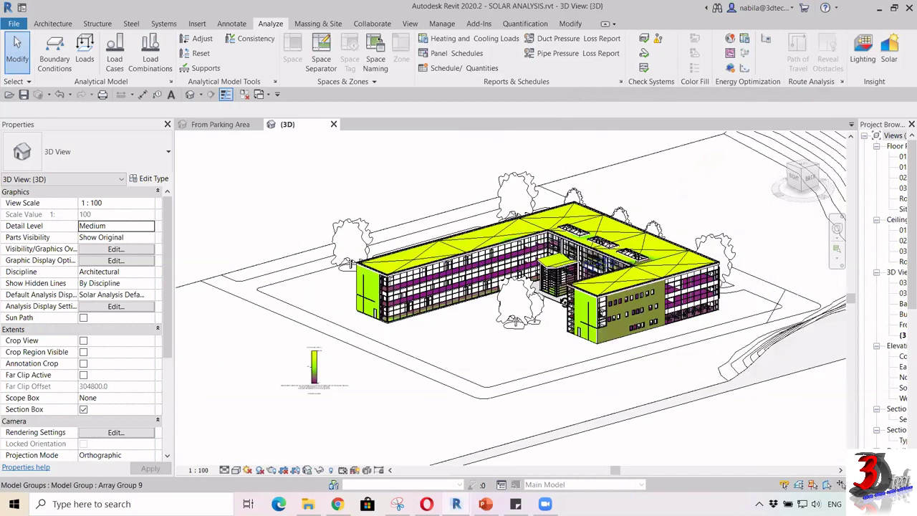
scroll(415, 276, "up", 5)
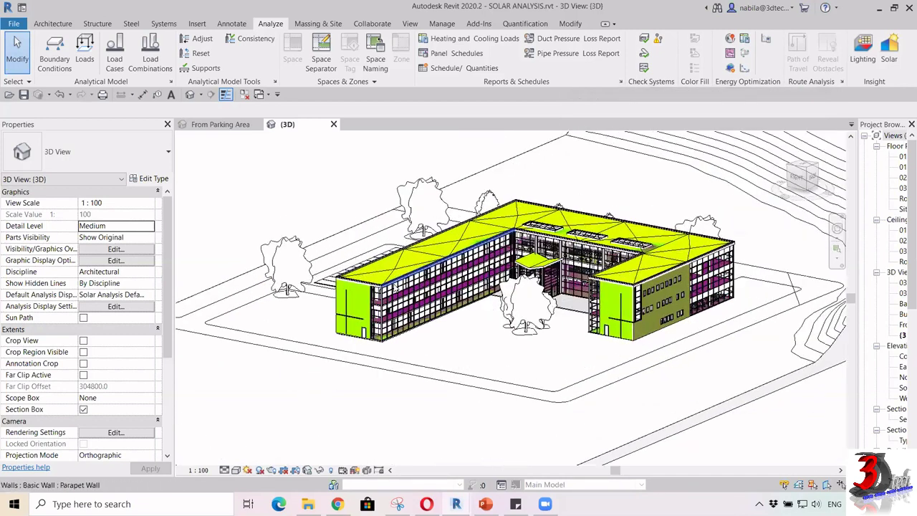
scroll(421, 279, "up", 2)
scroll(411, 269, "down", 2)
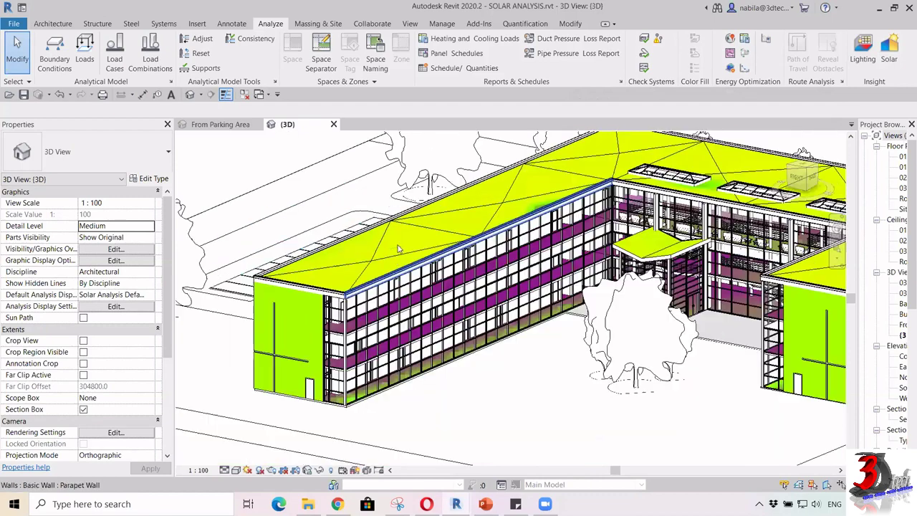
scroll(466, 352, "down", 6)
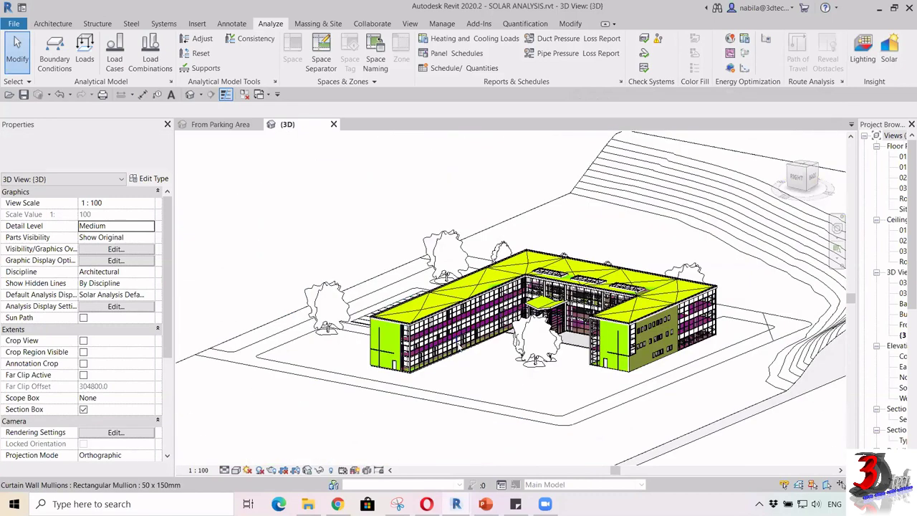
scroll(604, 387, "down", 8)
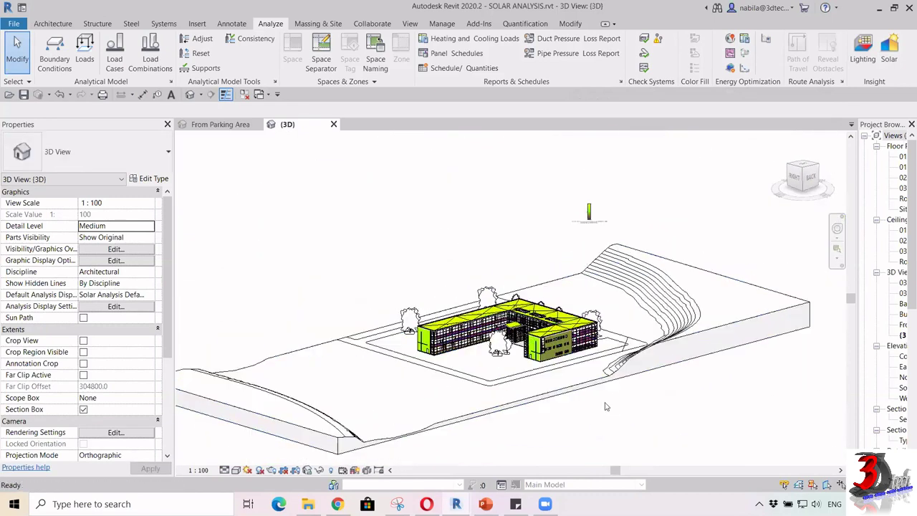
scroll(506, 298, "up", 6)
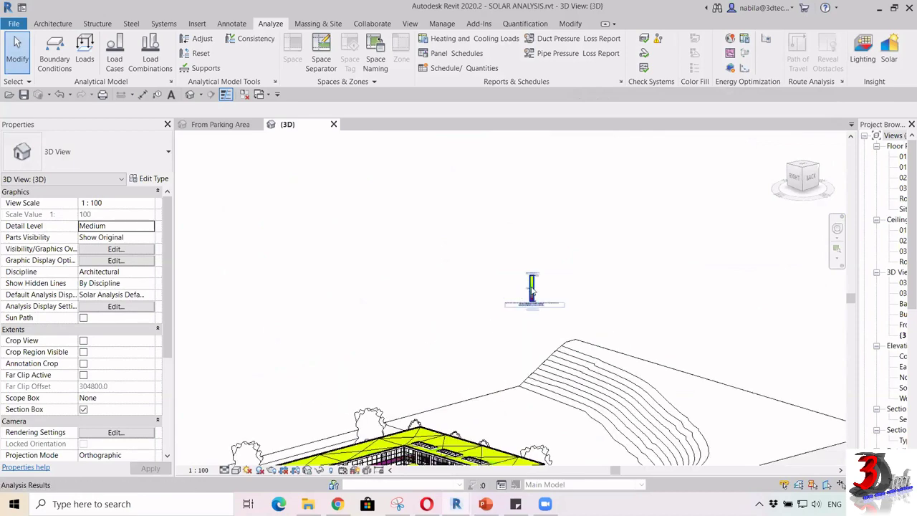
middle_click_drag(501, 260, 515, 194)
left_click(538, 228)
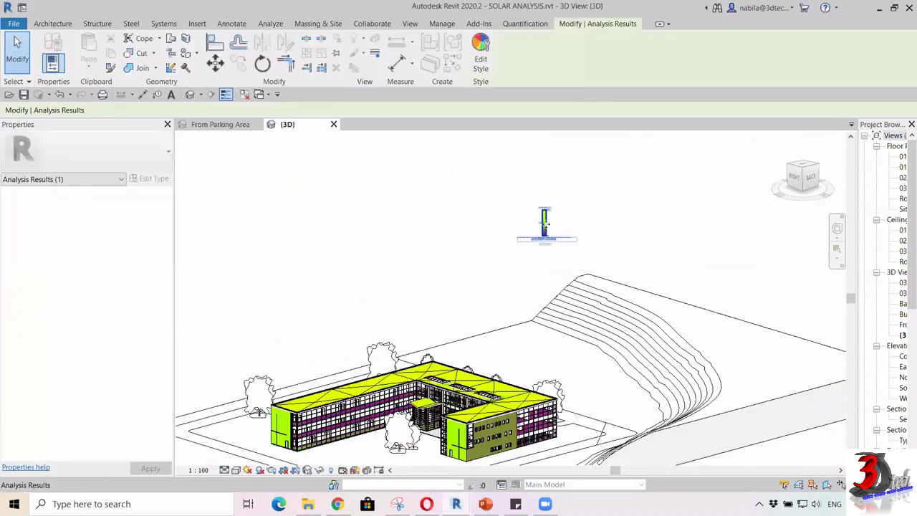
left_click_drag(542, 239, 430, 371)
scroll(430, 371, "down", 1)
middle_click_drag(430, 371, 455, 289)
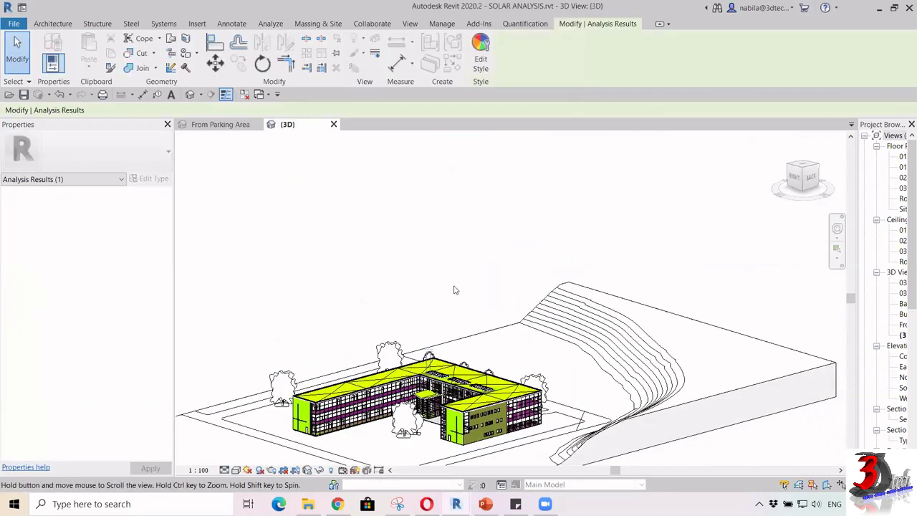
left_click_drag(455, 289, 422, 369)
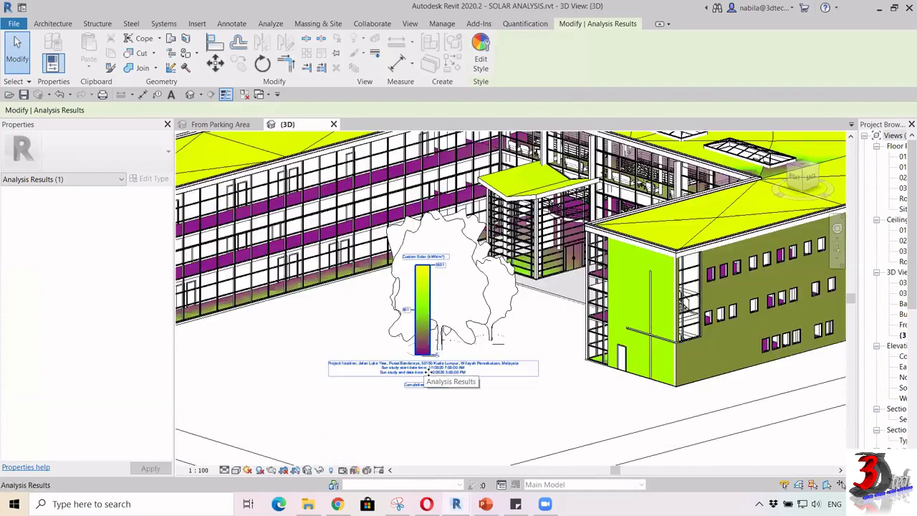
Examine the legend's colour scale, project location and sun study start and end times.
scroll(423, 369, "up", 5)
scroll(441, 362, "up", 2)
scroll(336, 391, "up", 2)
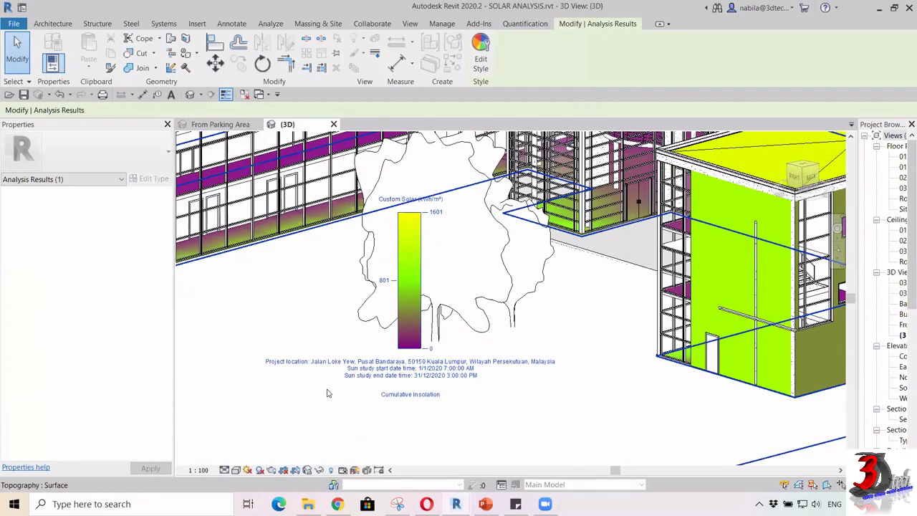
scroll(287, 361, "up", 2)
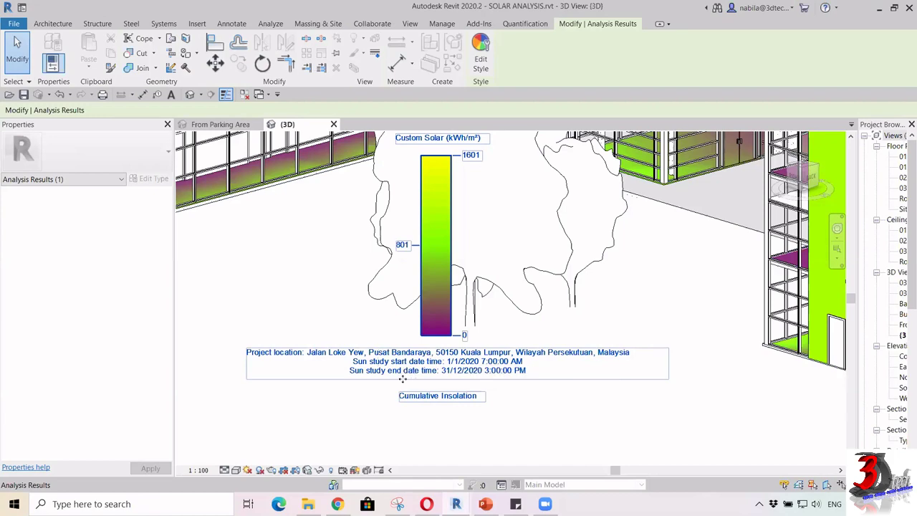
scroll(548, 374, "down", 2)
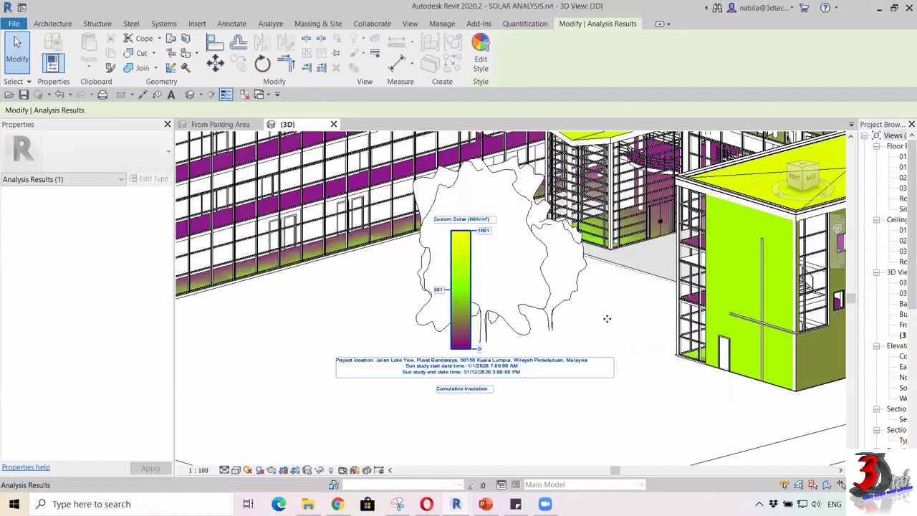
scroll(502, 344, "down", 2)
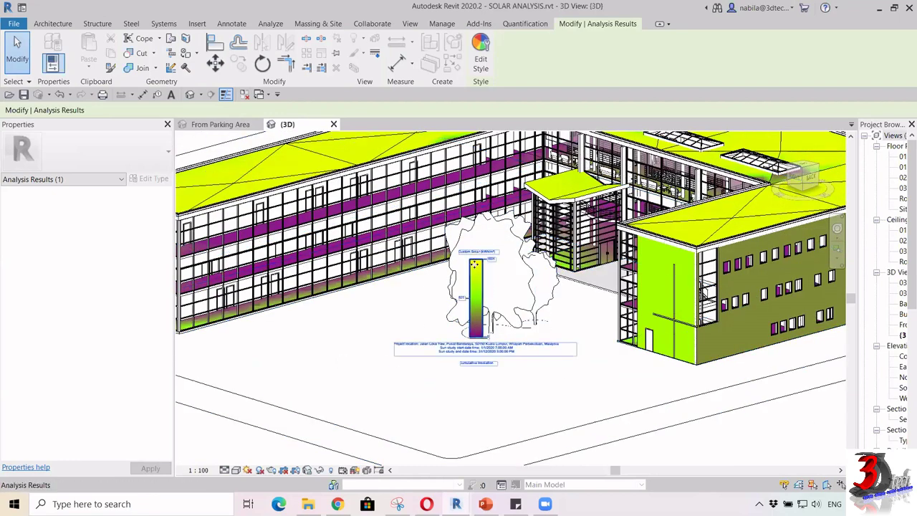
Examine the cumulative insolation colours across the building's roofs, end walls and long courtyard facade.
middle_click_drag(476, 265, 418, 291, "shift")
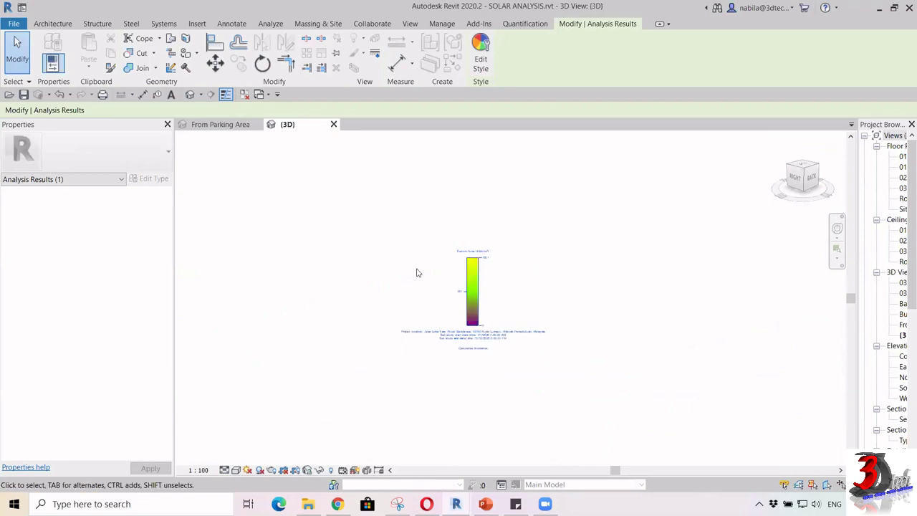
scroll(416, 270, "down", 3)
middle_click_drag(371, 282, 418, 357)
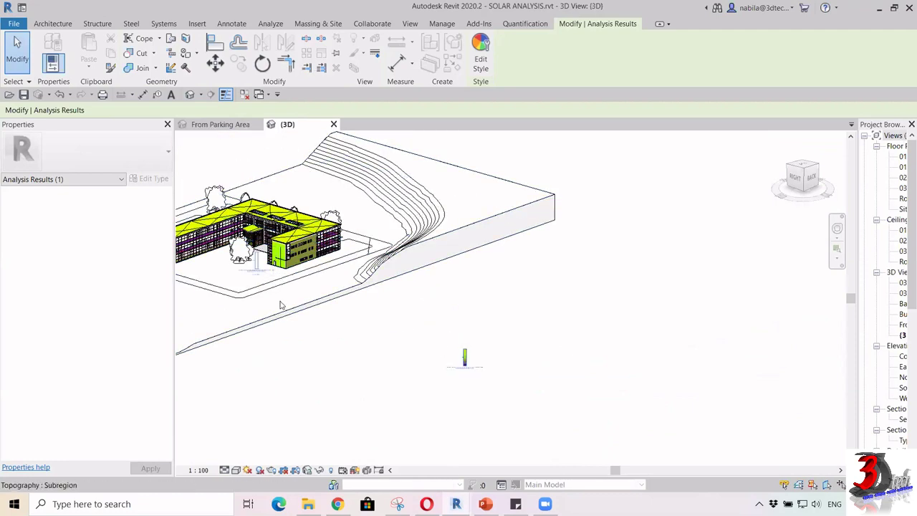
middle_click_drag(286, 308, 374, 342)
scroll(374, 343, "up", 3)
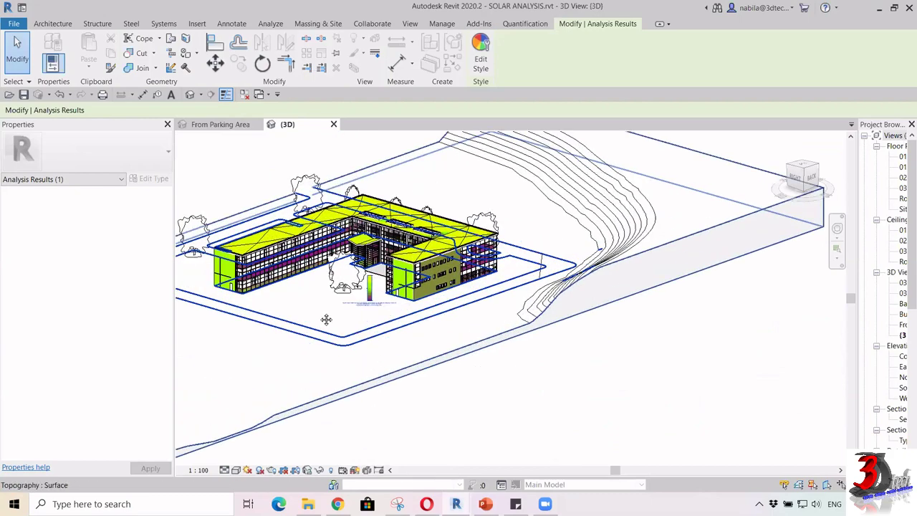
scroll(422, 330, "up", 2)
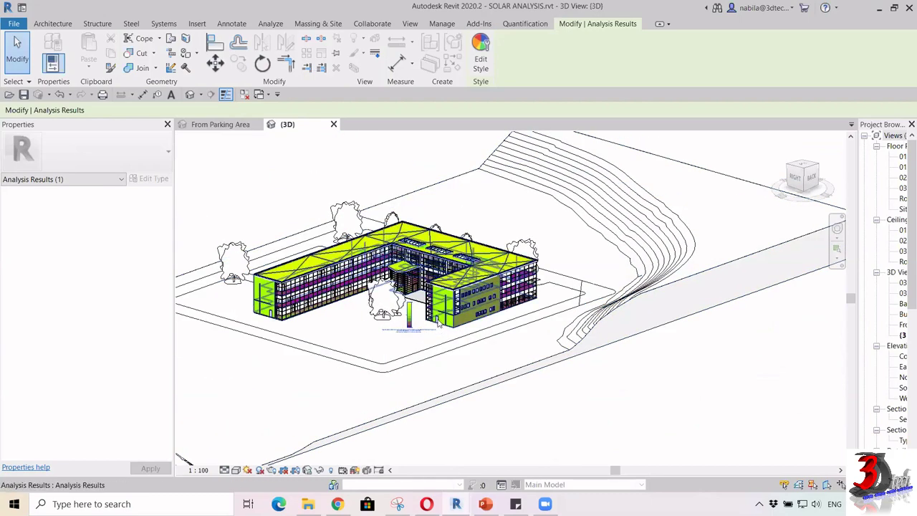
scroll(373, 322, "up", 2)
middle_click_drag(372, 322, 423, 331)
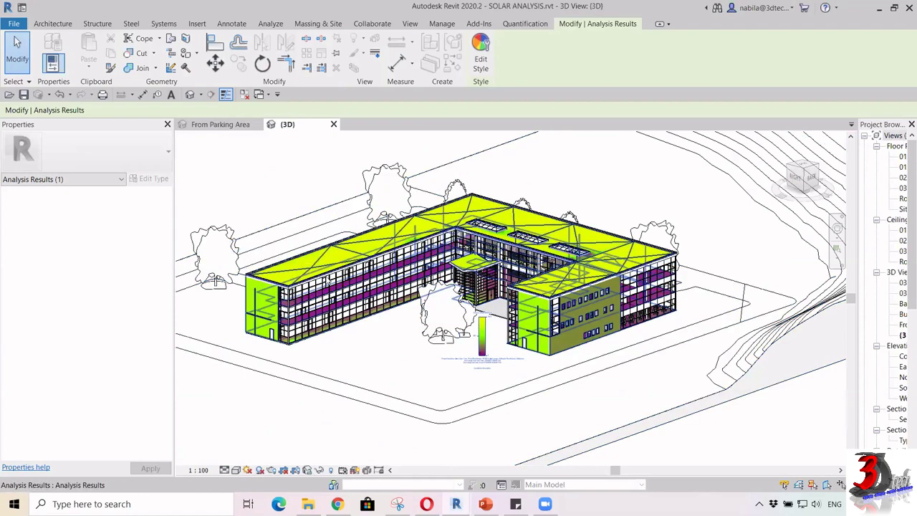
scroll(294, 277, "up", 3)
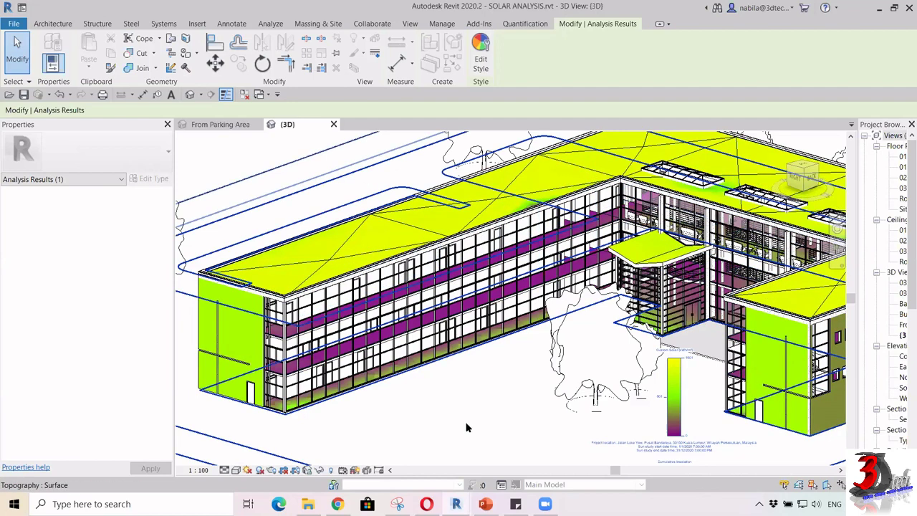
scroll(495, 412, "up", 2)
middle_click_drag(543, 383, 623, 332)
scroll(624, 331, "up", 1)
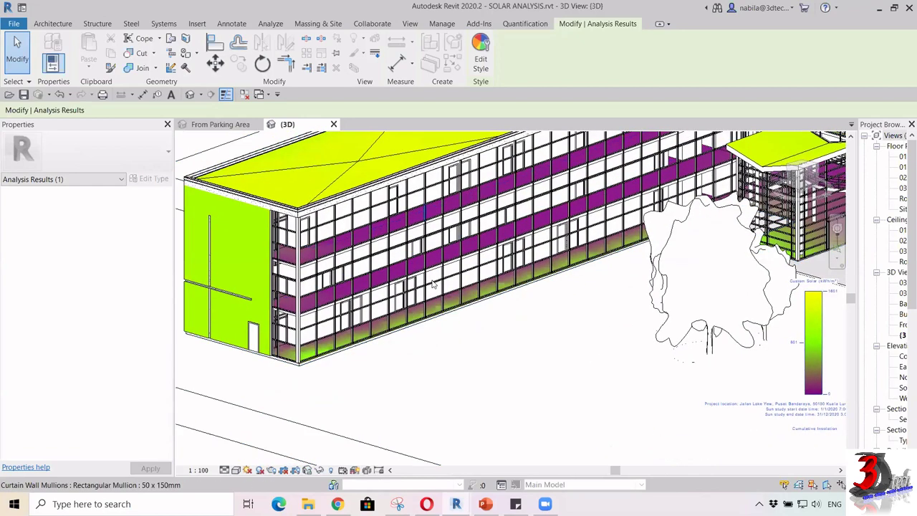
scroll(501, 315, "down", 2)
scroll(581, 355, "down", 2)
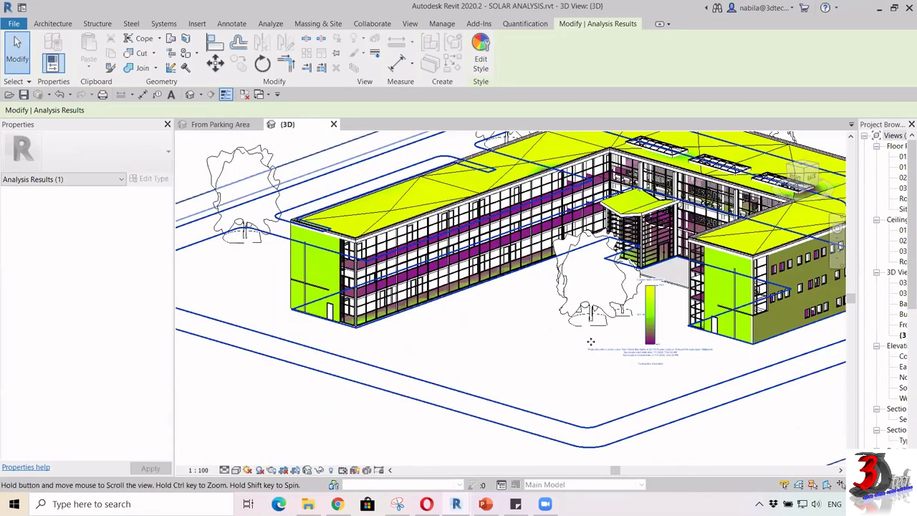
scroll(608, 347, "up", 1)
scroll(608, 346, "down", 1)
Compare the low end of the legend's scale with the facade colours, and deselect the analysis results.
scroll(616, 329, "up", 5)
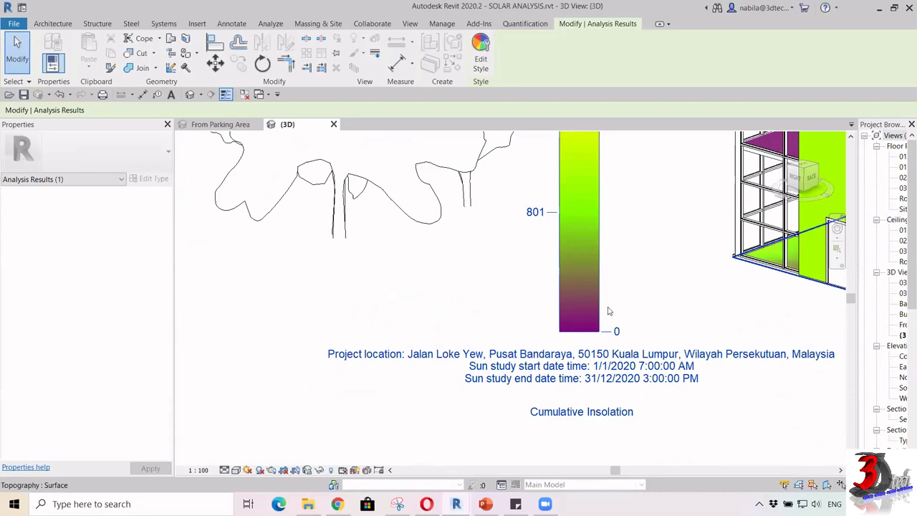
scroll(494, 303, "down", 3)
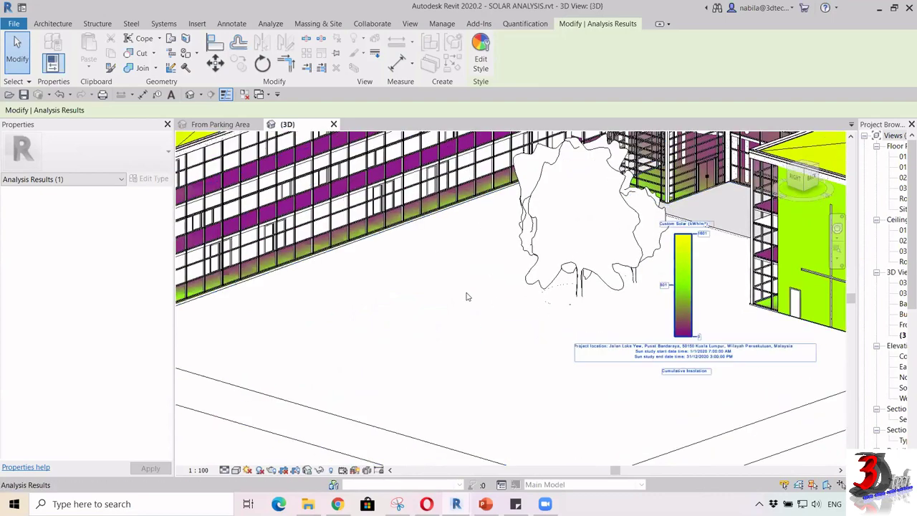
middle_click_drag(568, 317, 678, 331)
scroll(537, 294, "down", 1)
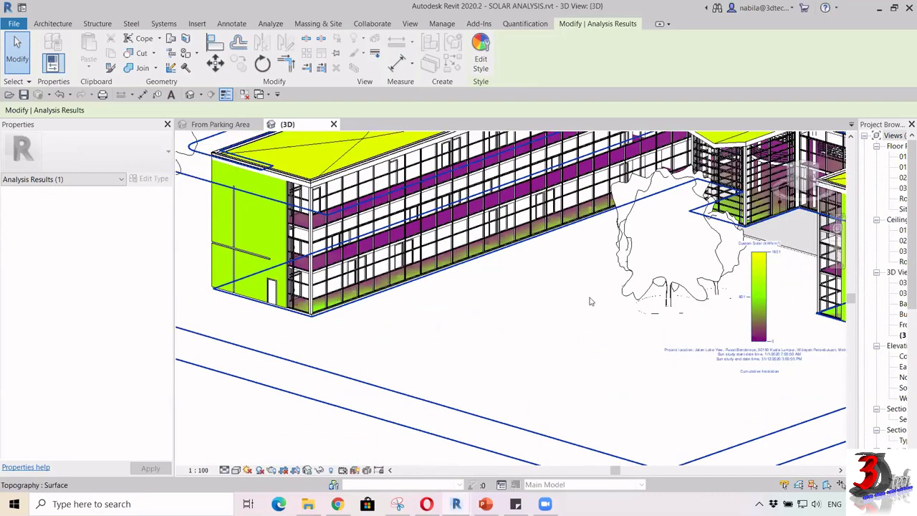
scroll(590, 301, "down", 4)
middle_click_drag(564, 309, 522, 325)
scroll(514, 323, "down", 1)
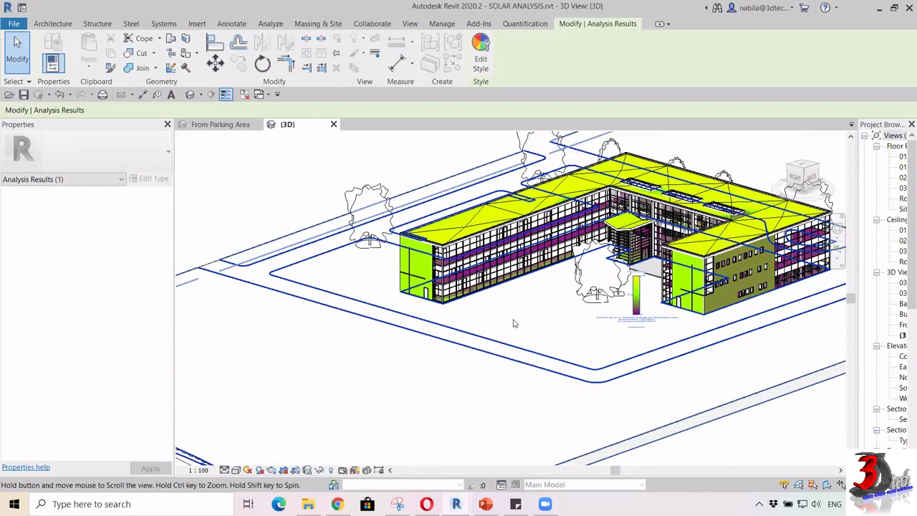
scroll(513, 323, "up", 2)
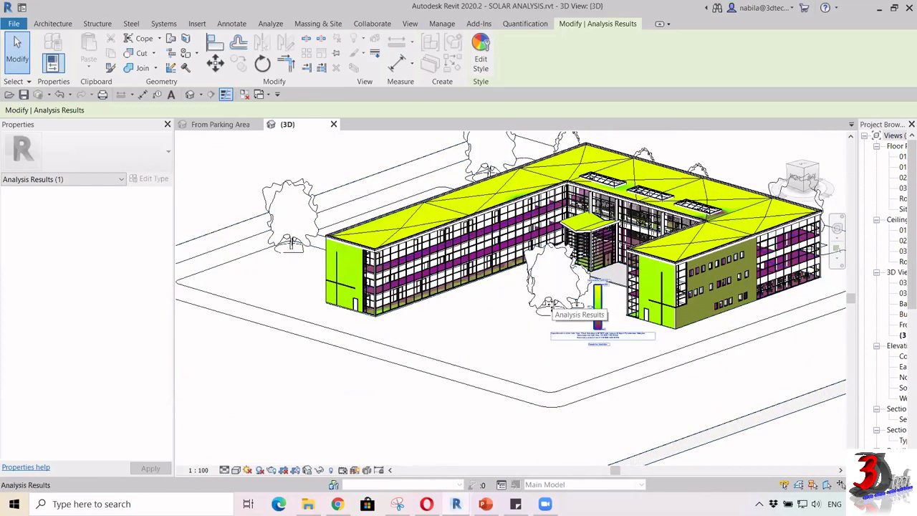
scroll(551, 304, "up", 1)
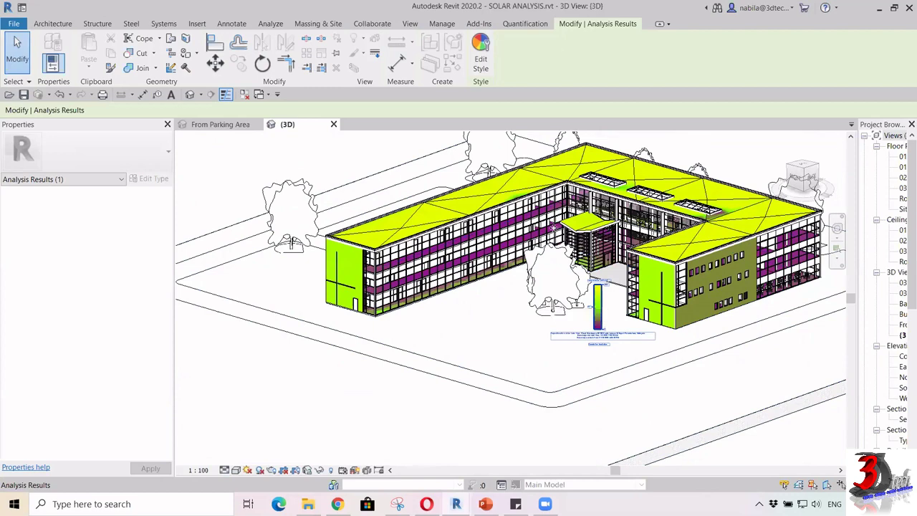
key("Escape")
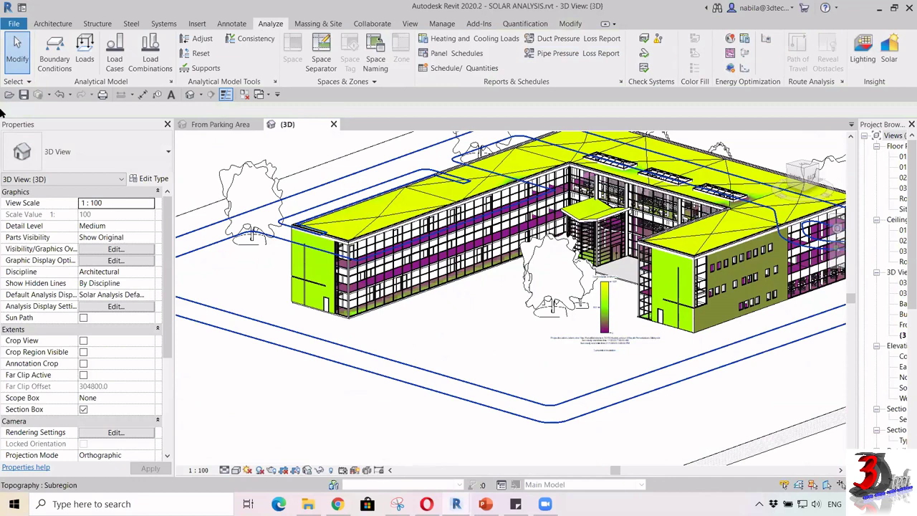
Reopen Solar Analysis and review the available insolation result types without changing the cumulative setting.
left_click(892, 61)
left_click(738, 250)
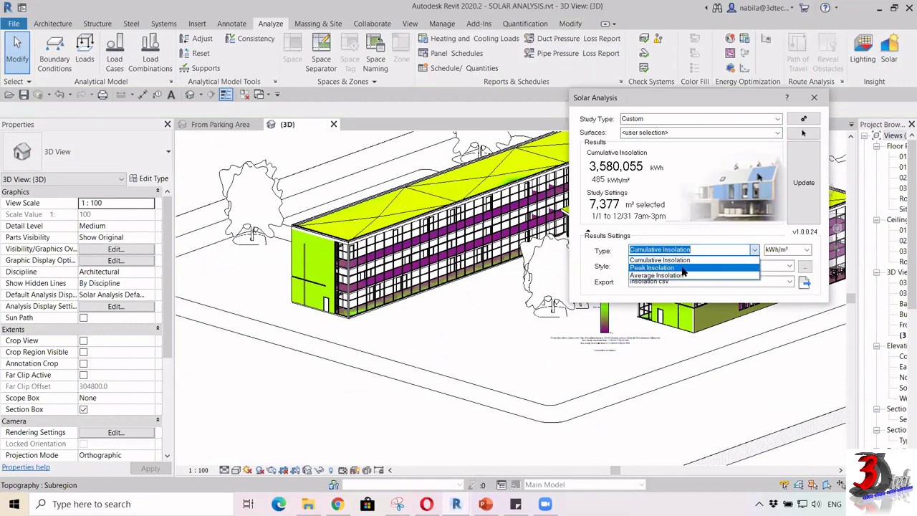
left_click(756, 250)
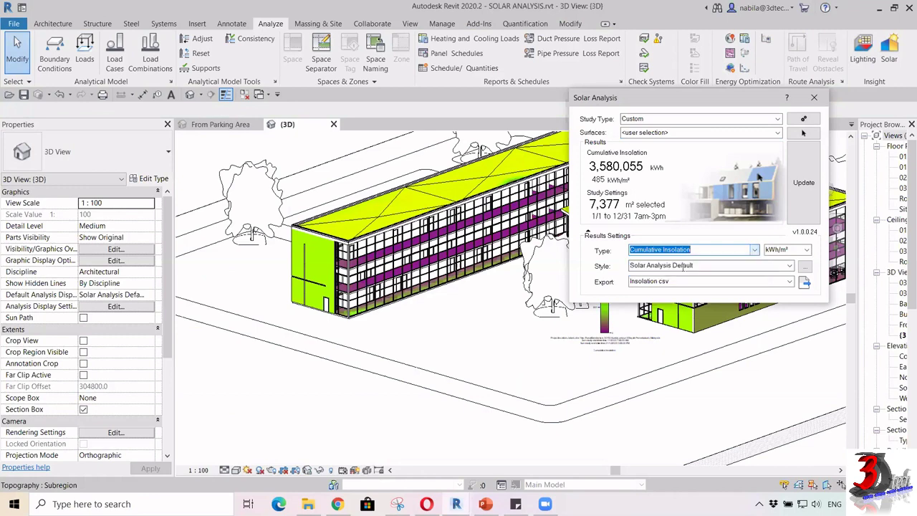
Close Solar Analysis and the {3D} view.
left_click(815, 96)
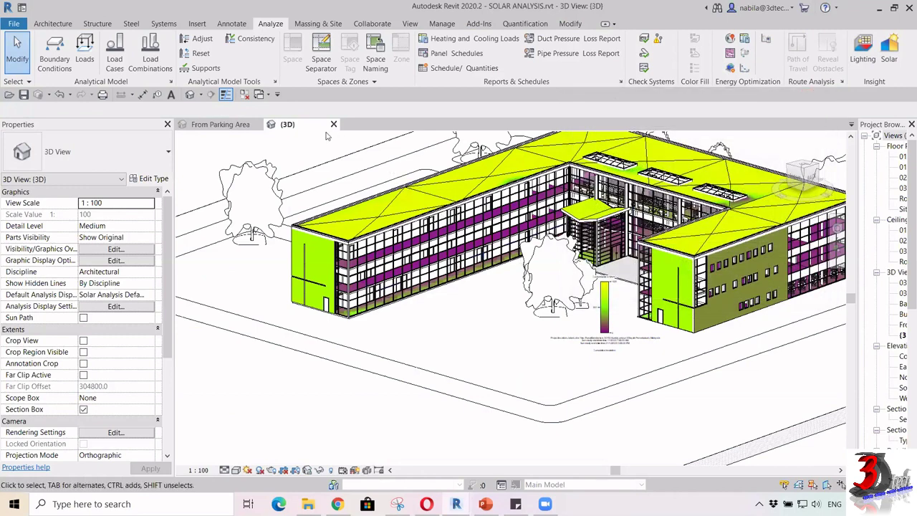
left_click(334, 124)
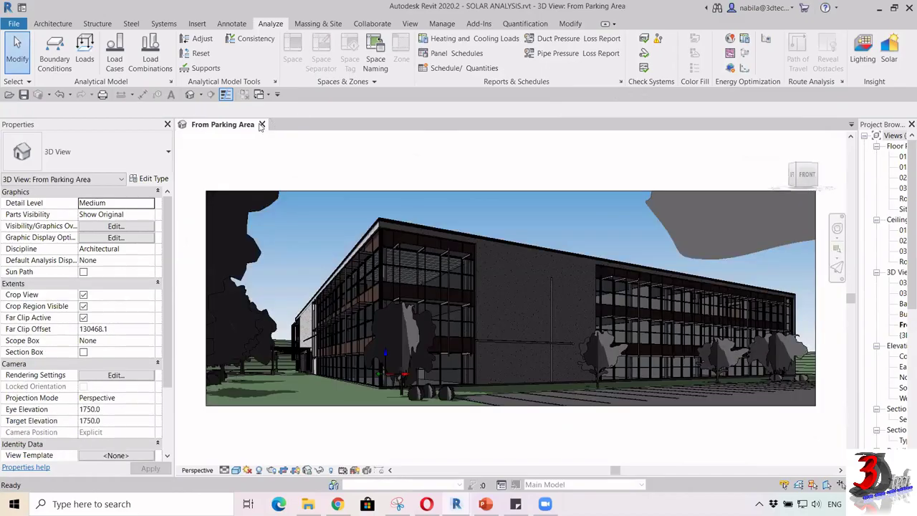